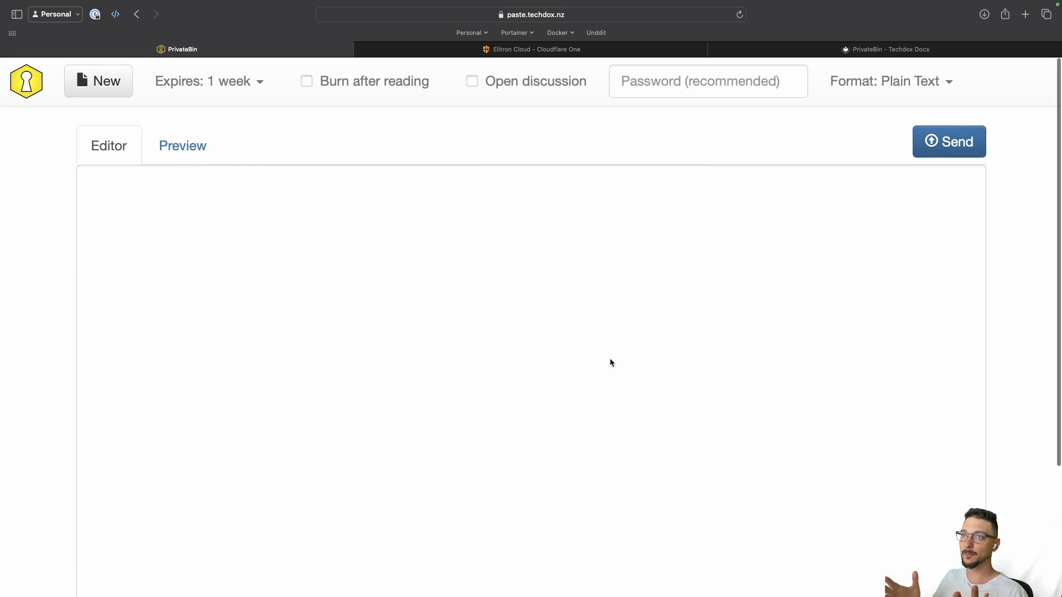
Step: Write a paste containing 'testing123' and send it
left_click(350, 285)
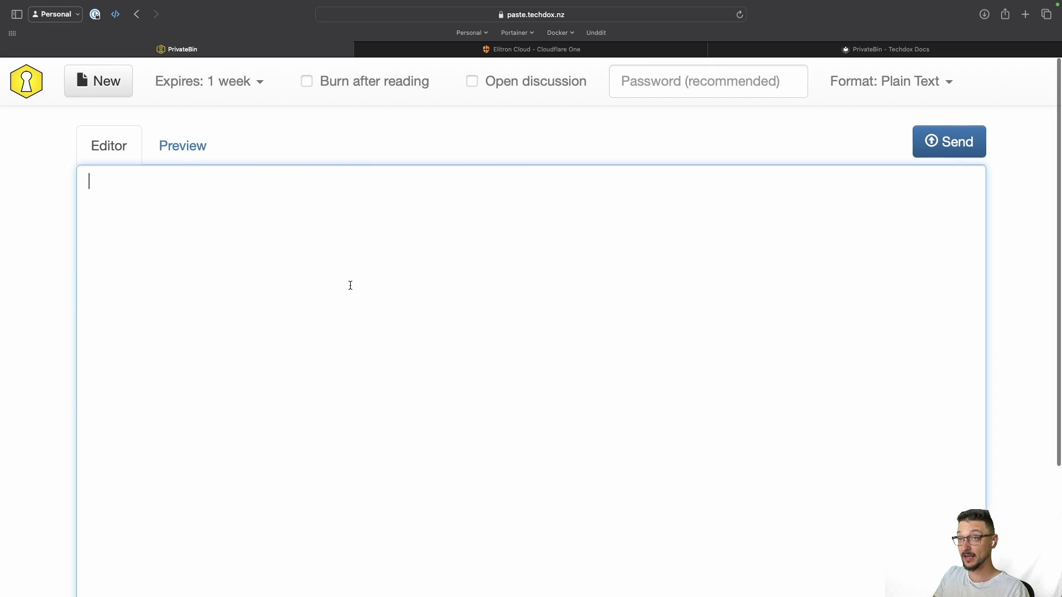
type("testubf")
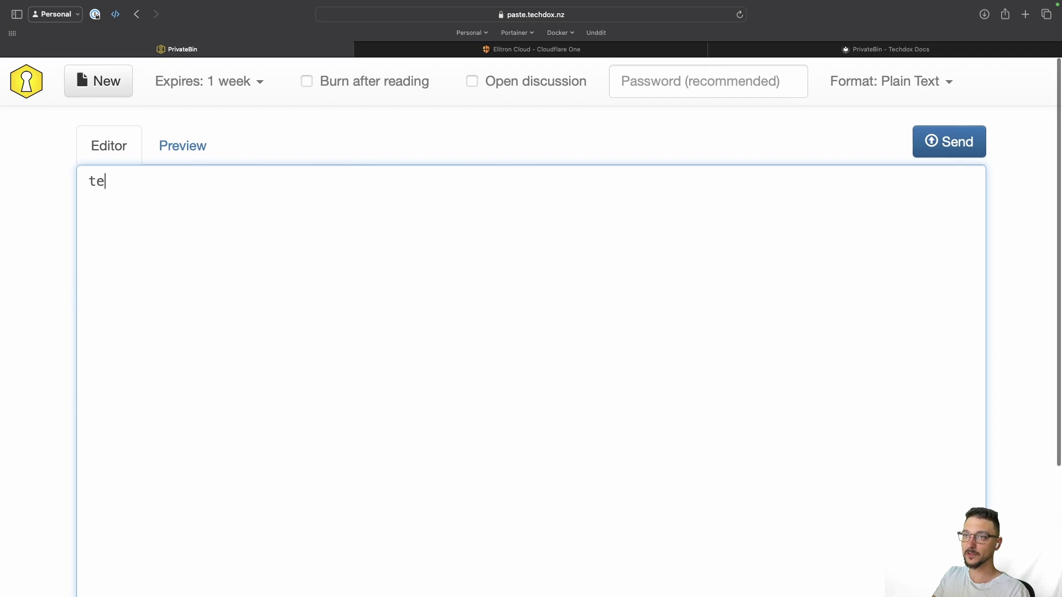
key("BackSpace")
key("BackSpace")
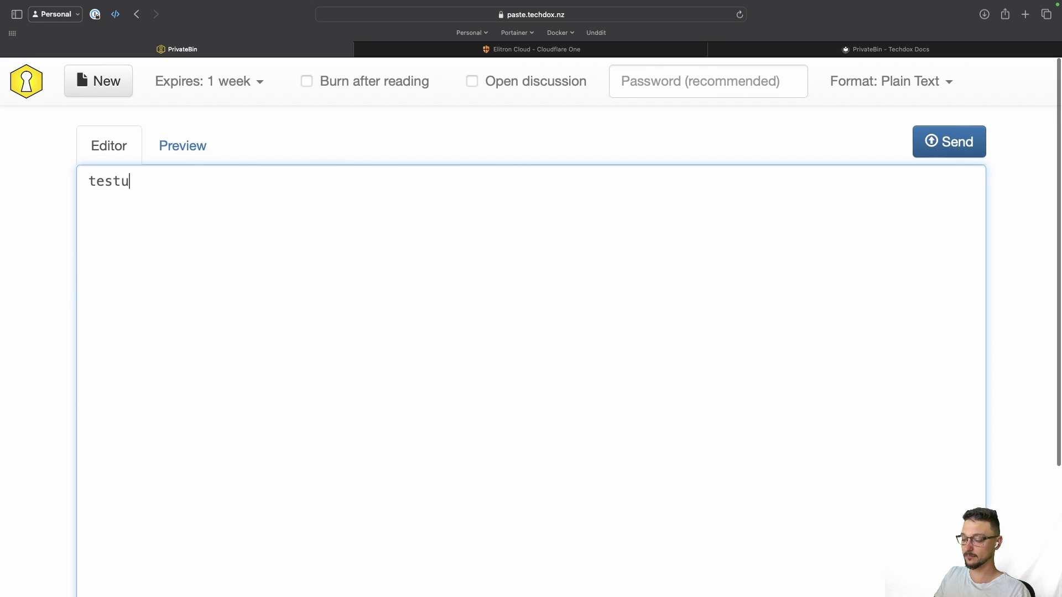
key("BackSpace")
type("ing123")
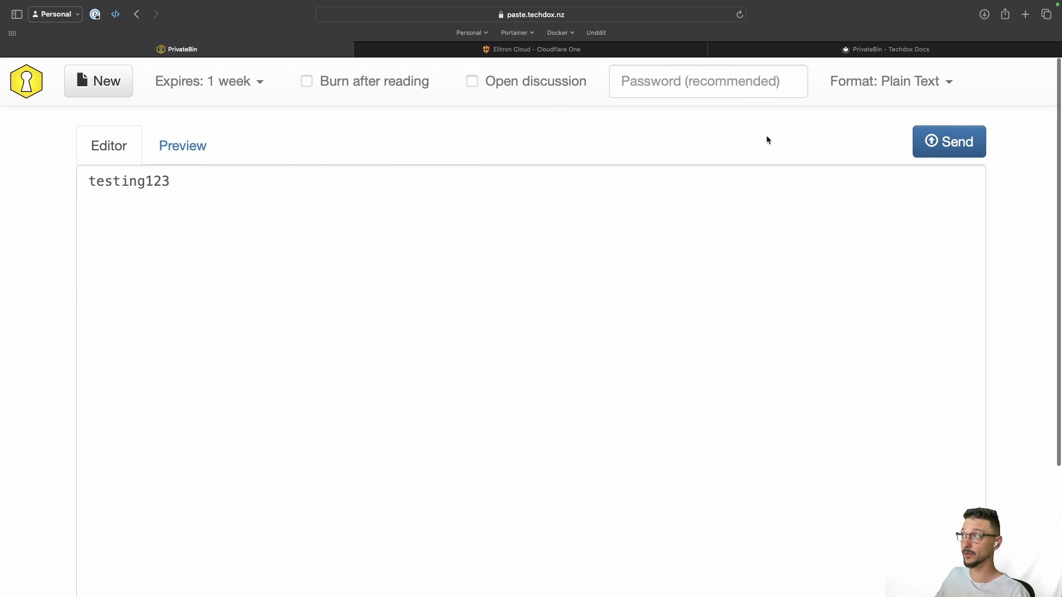
left_click(955, 148)
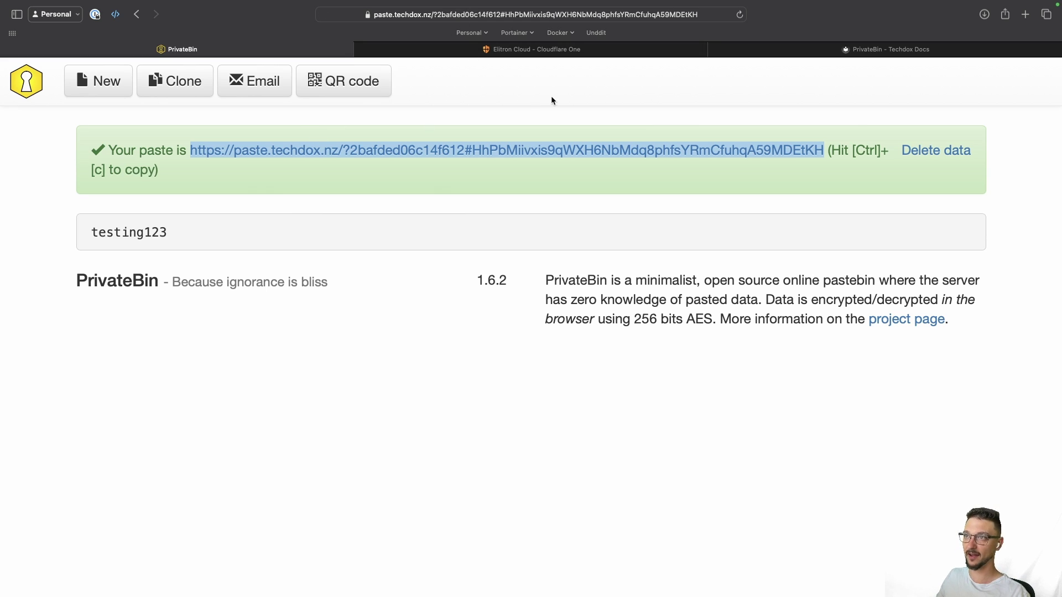
Step: Open the testing123 paste from its copied link and inspect its text and 6-day expiry notice
left_click(479, 18)
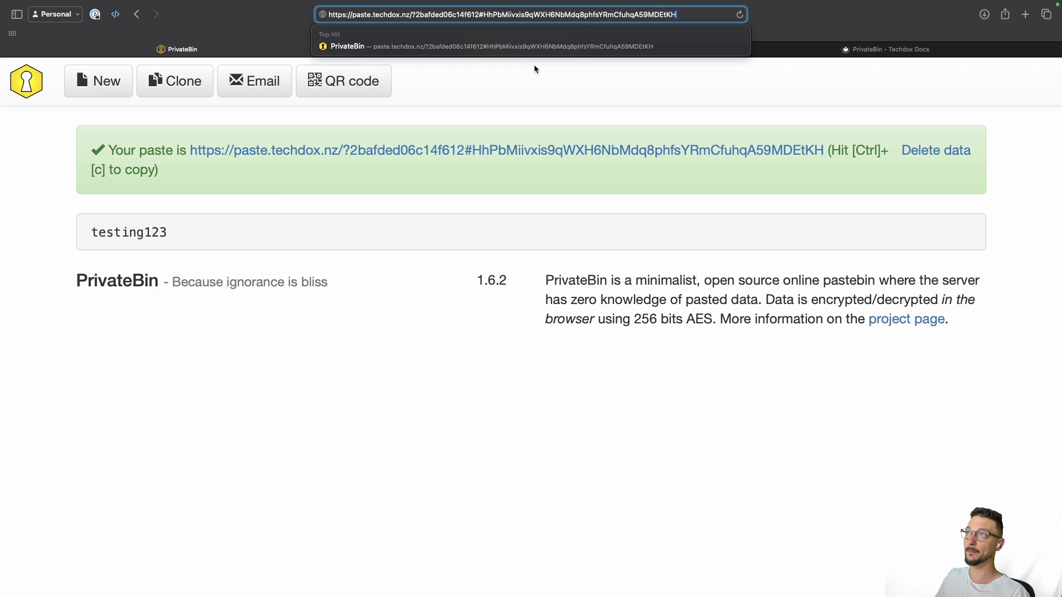
key("Return")
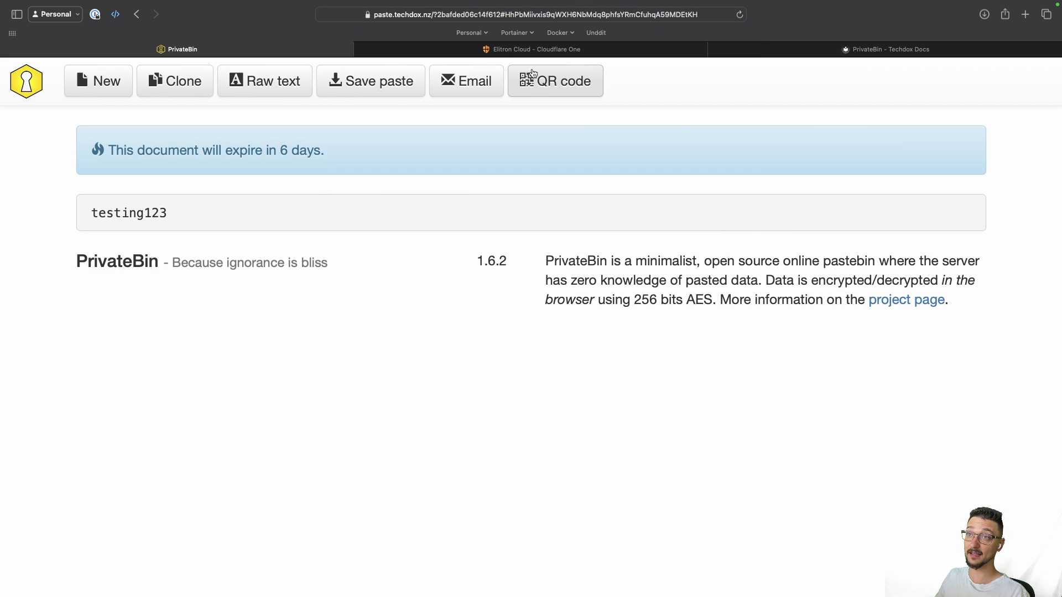
double_click(118, 214)
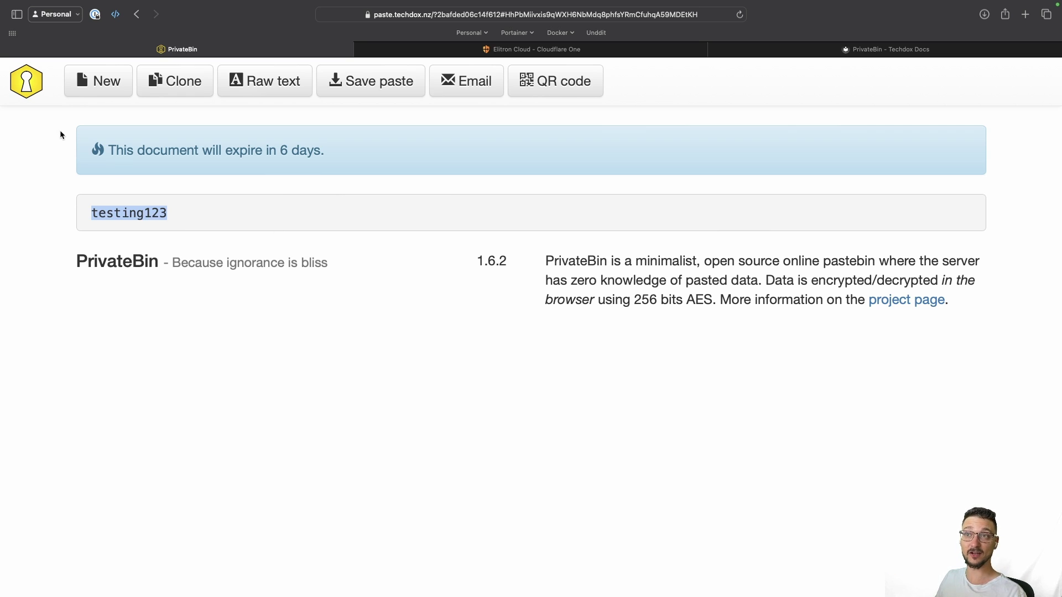
left_click_drag(106, 148, 327, 155)
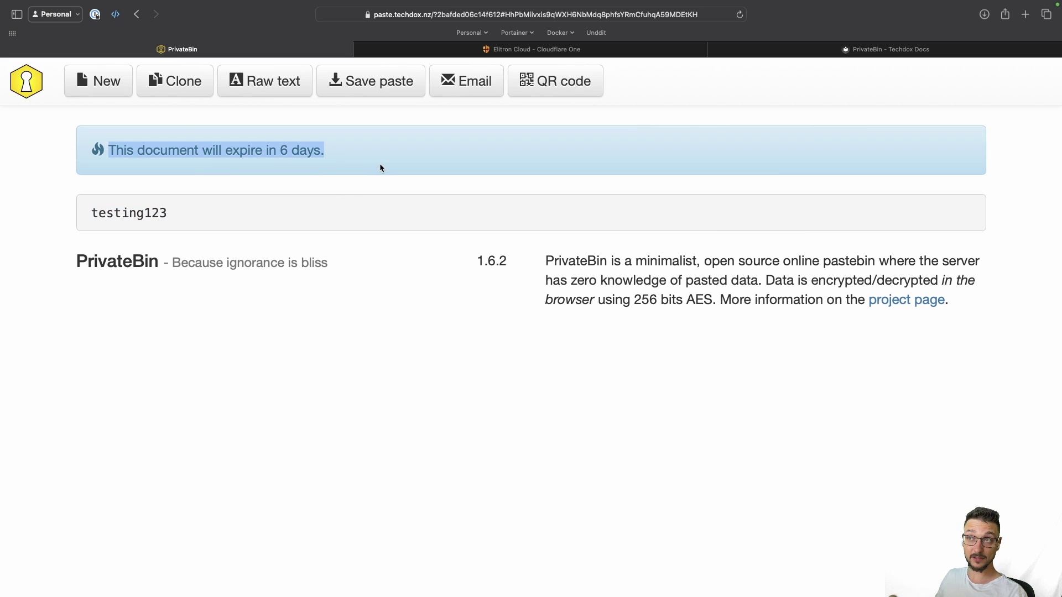
left_click(353, 158)
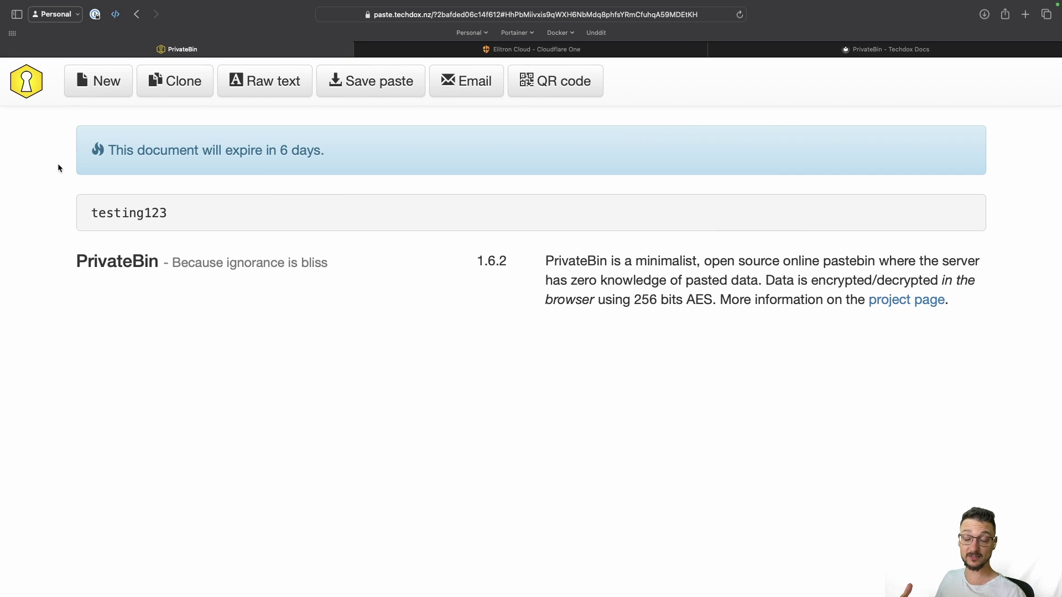
left_click(34, 95)
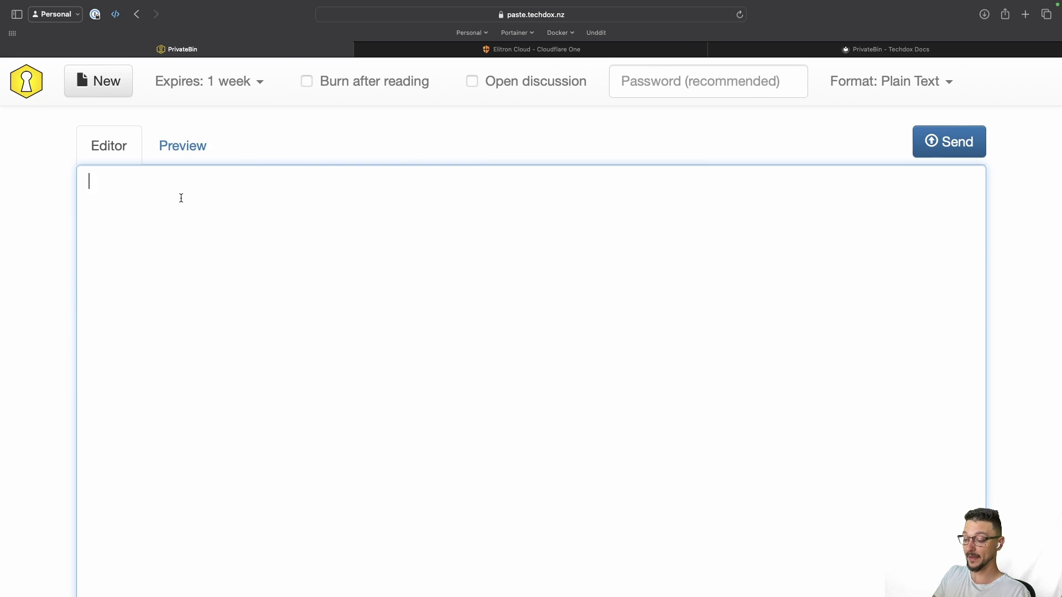
type("password123")
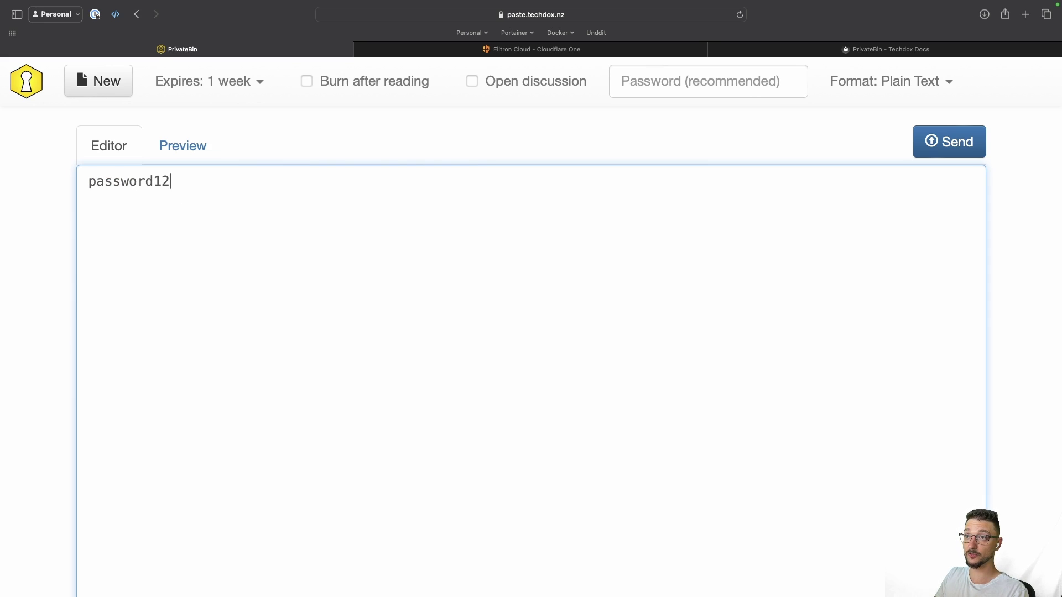
left_click(303, 84)
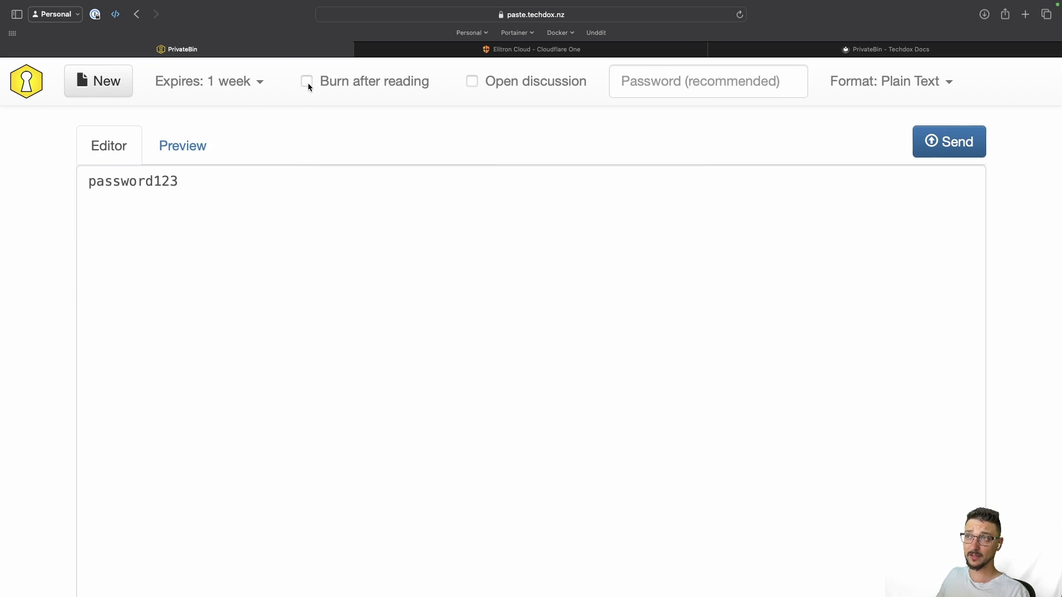
left_click(308, 83)
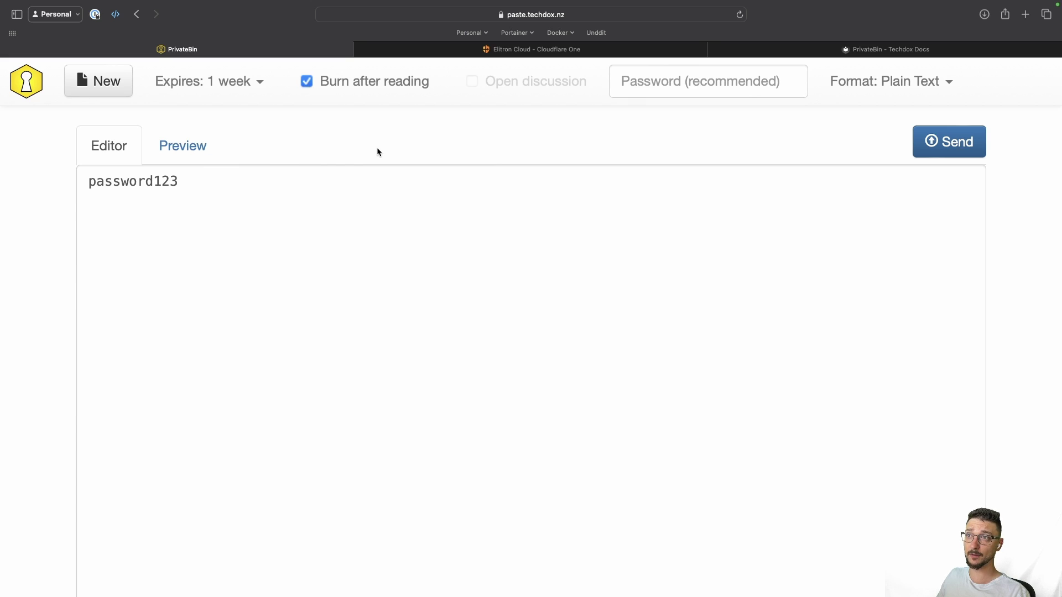
left_click(941, 145)
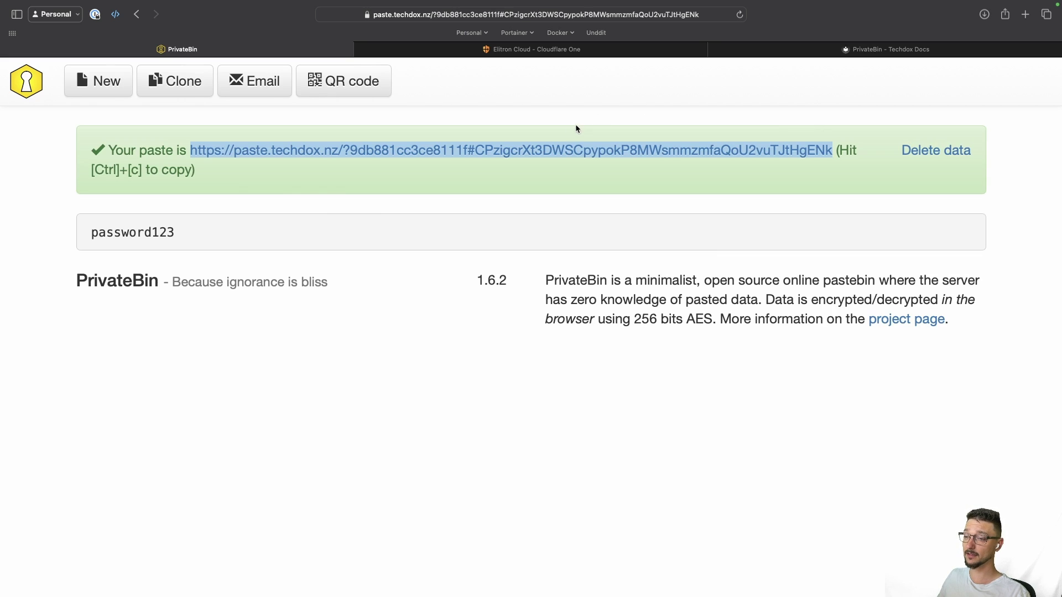
Step: Open the burn-after-reading paste from its link, then reload to confirm it is gone
left_click(403, 14)
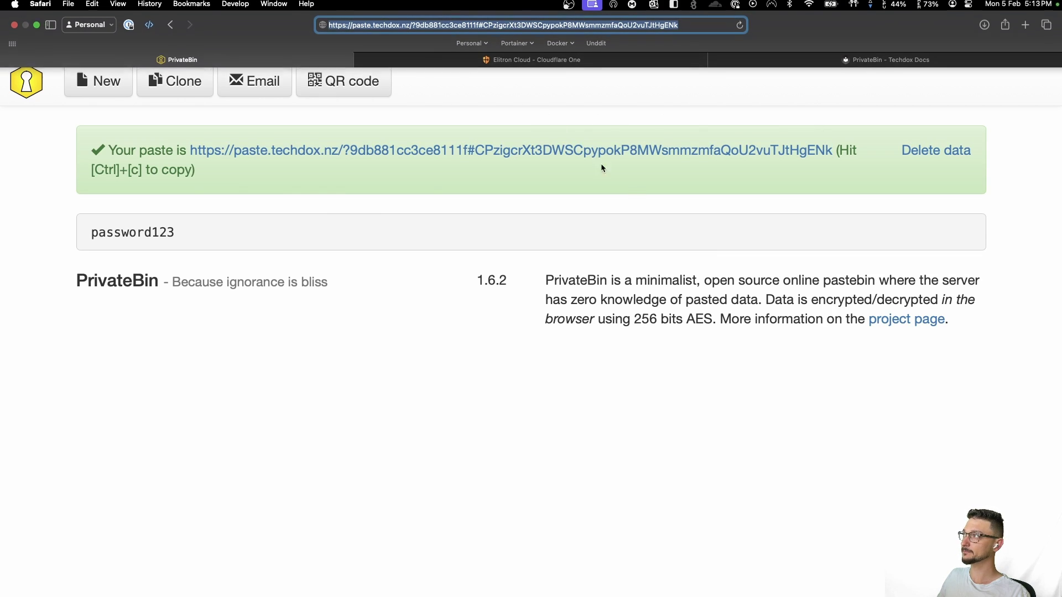
key("Return")
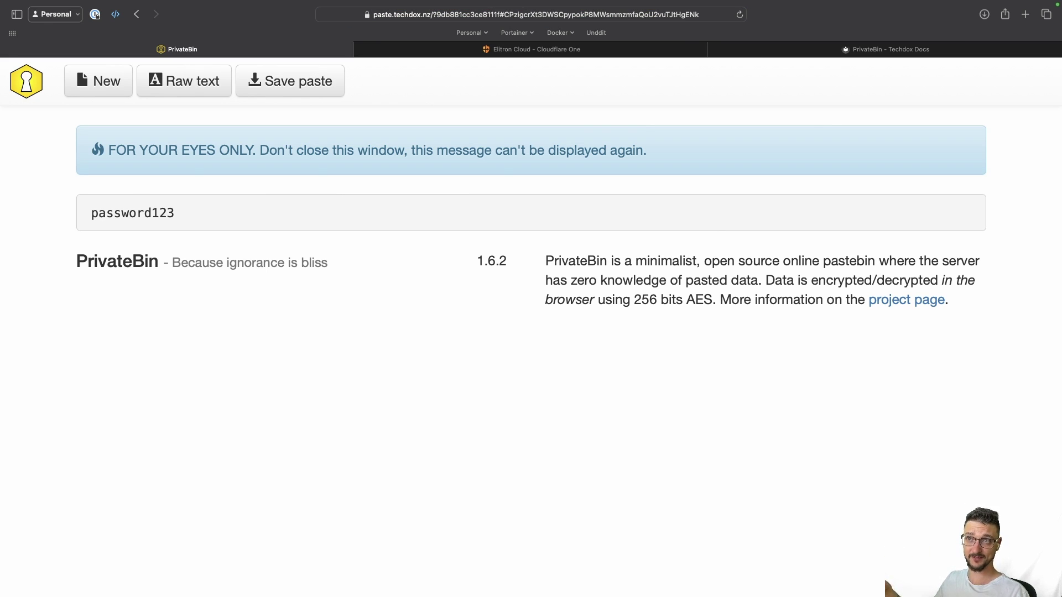
left_click_drag(108, 150, 285, 150)
left_click(300, 157)
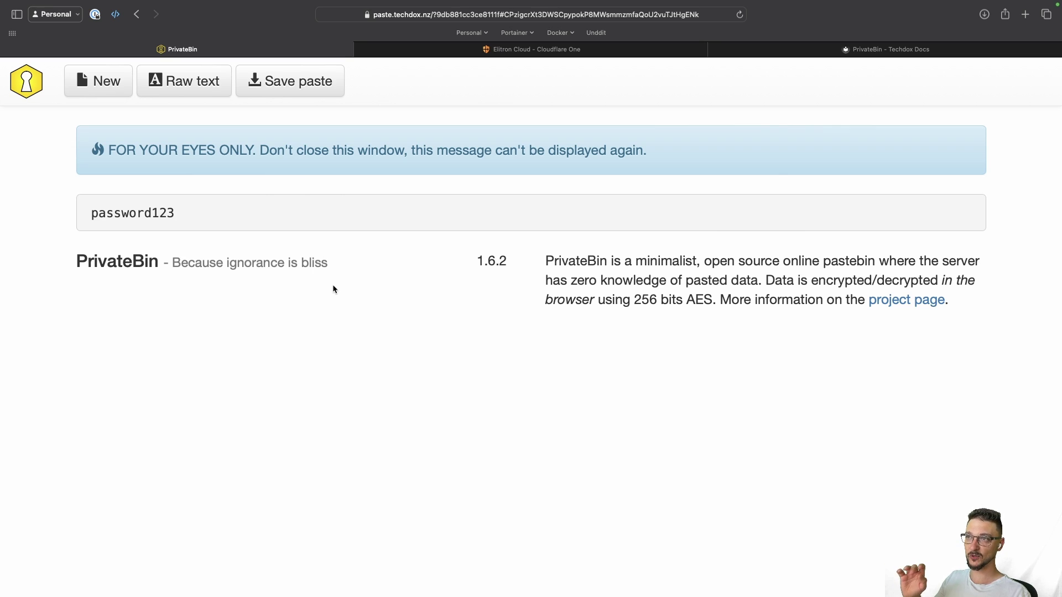
key("super+r")
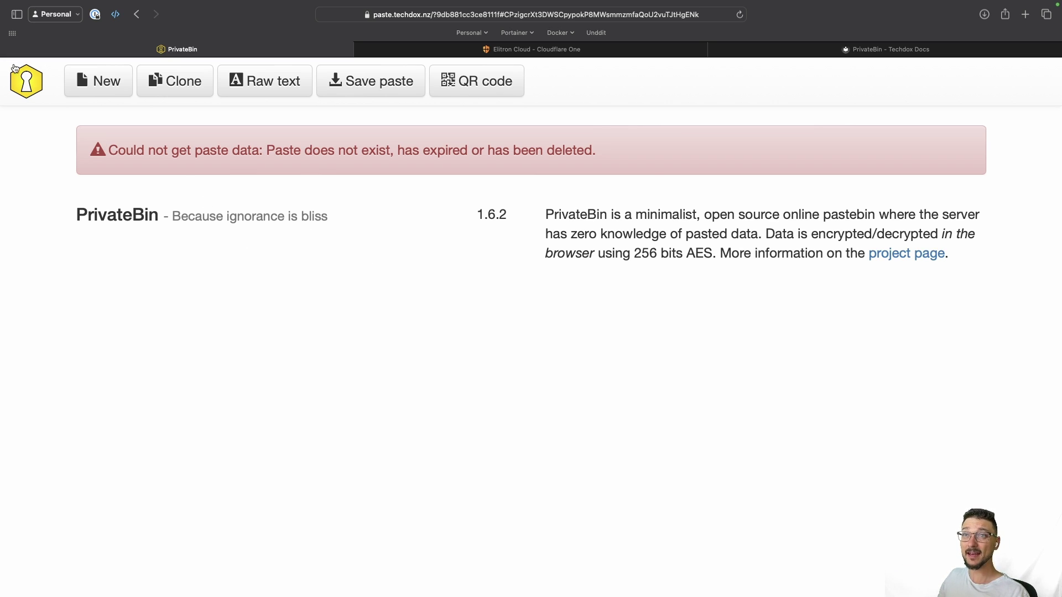
Step: Start a new paste with Source Code format, 1 week expiry and Open discussion ticked
left_click(25, 78)
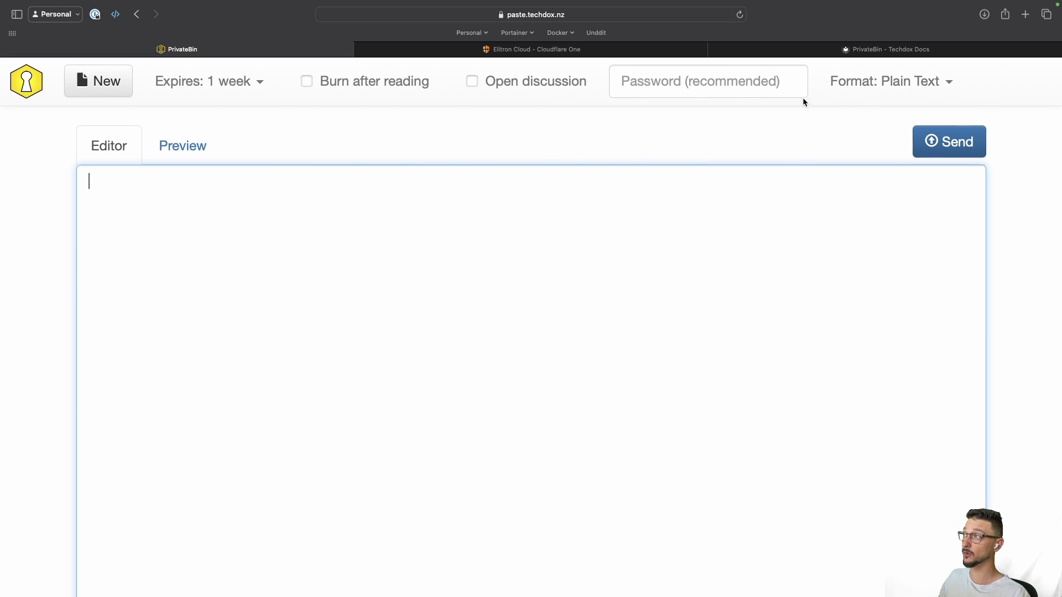
left_click(910, 86)
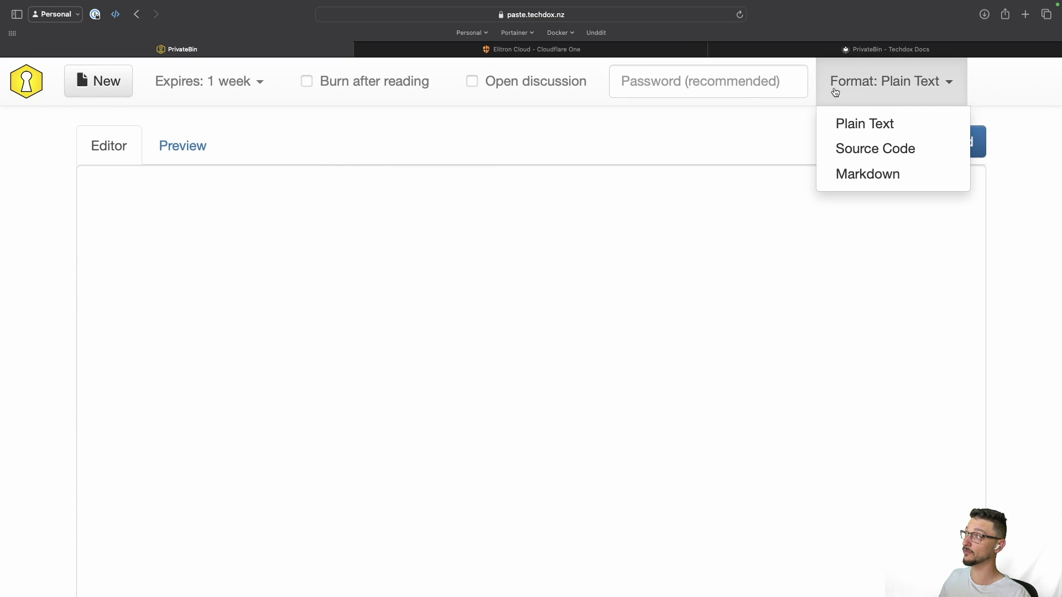
left_click(869, 151)
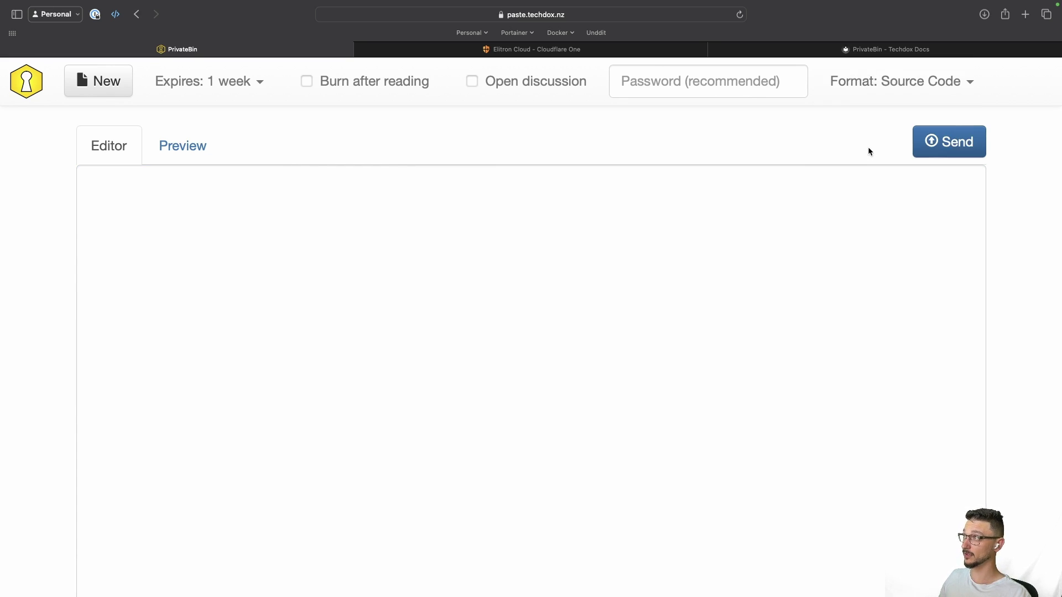
left_click(494, 276)
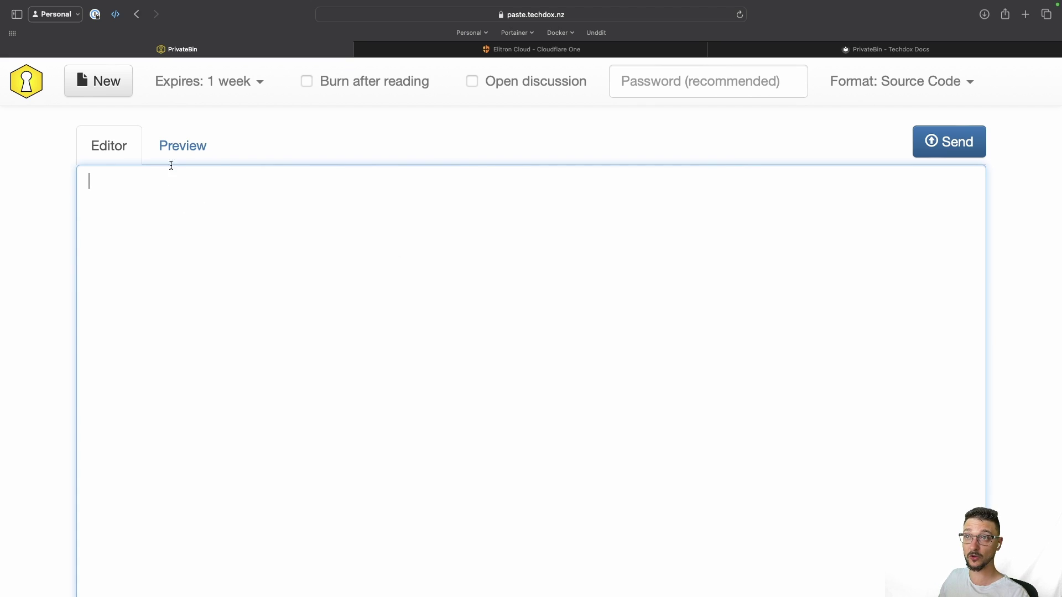
left_click(237, 90)
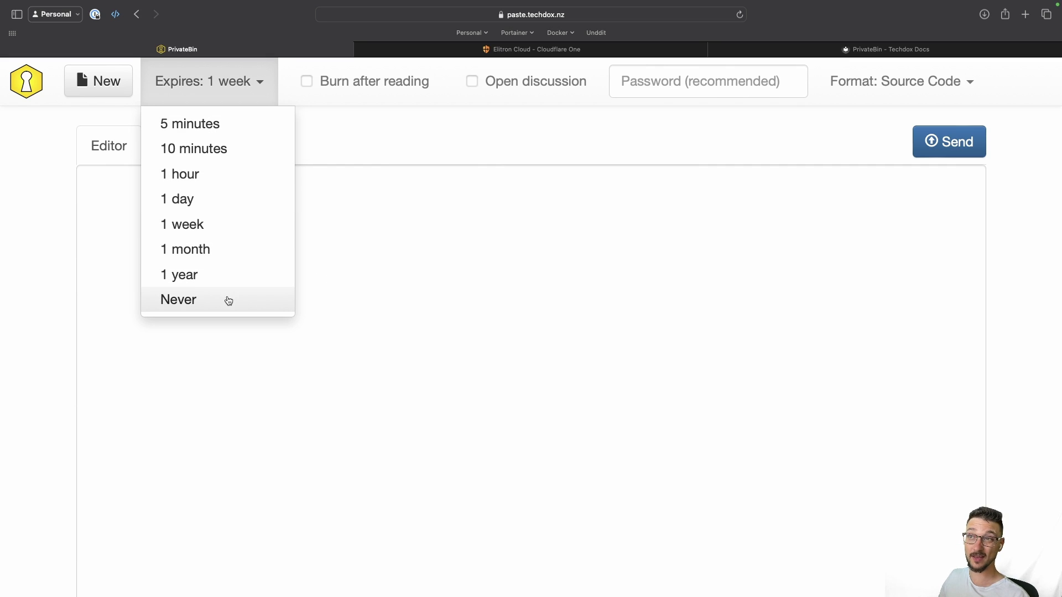
left_click(409, 278)
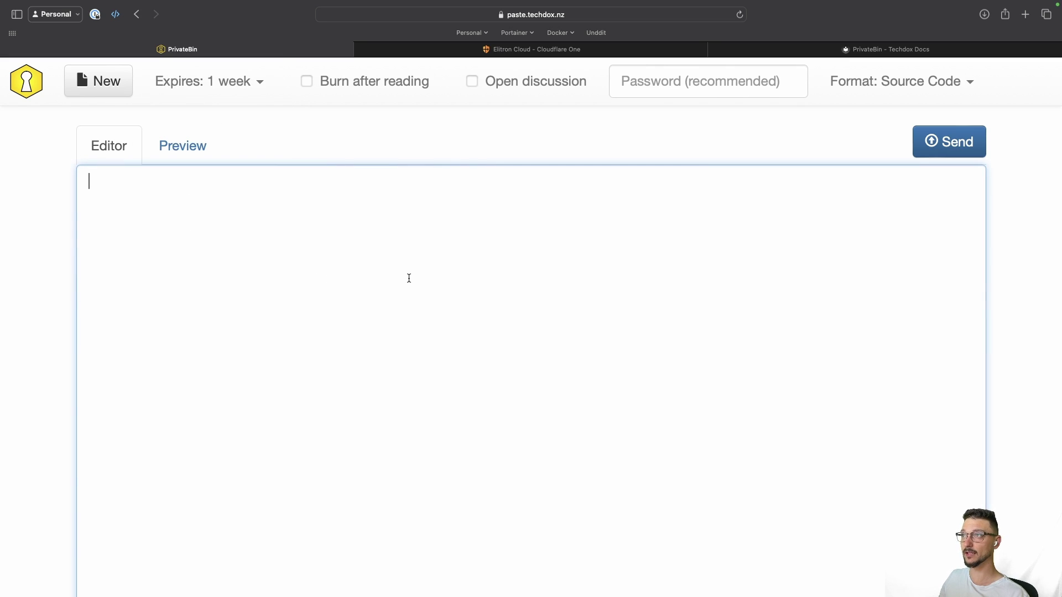
left_click(473, 81)
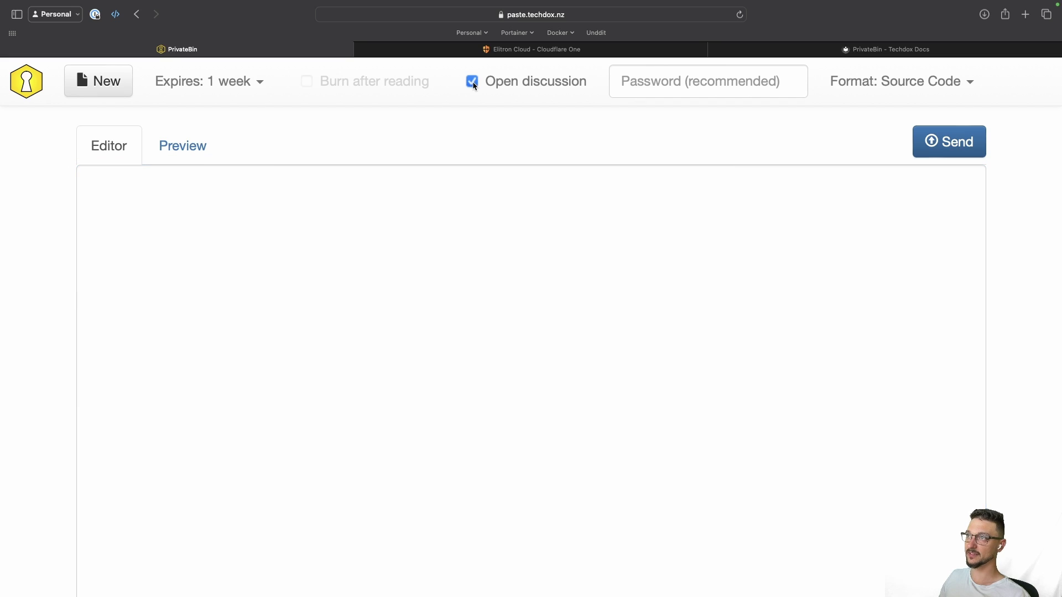
Step: Write a paste reading 'Let's talk about food' and send it
left_click(359, 211)
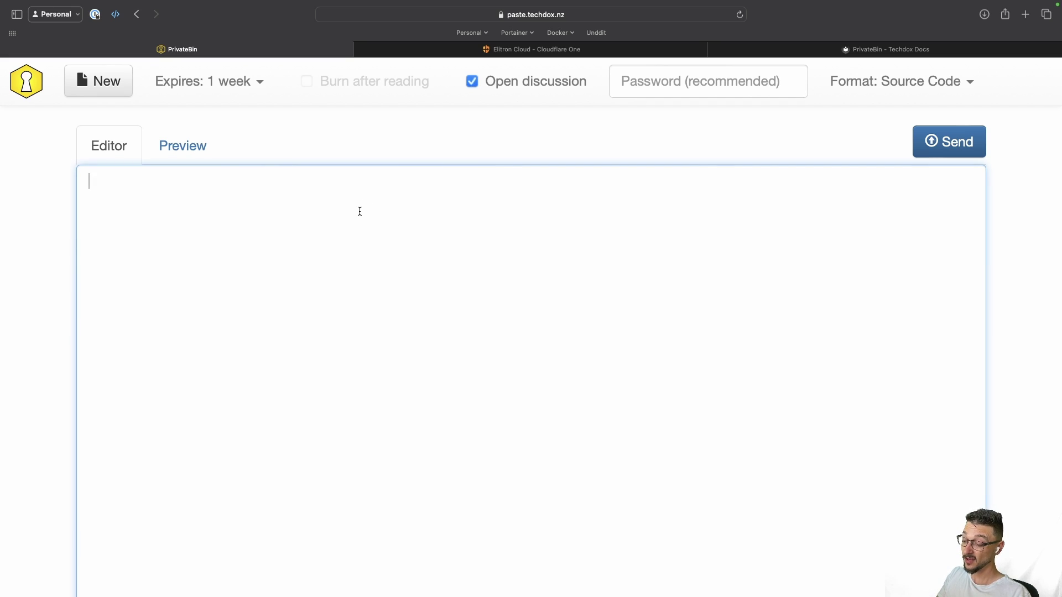
type("Let's talk abo")
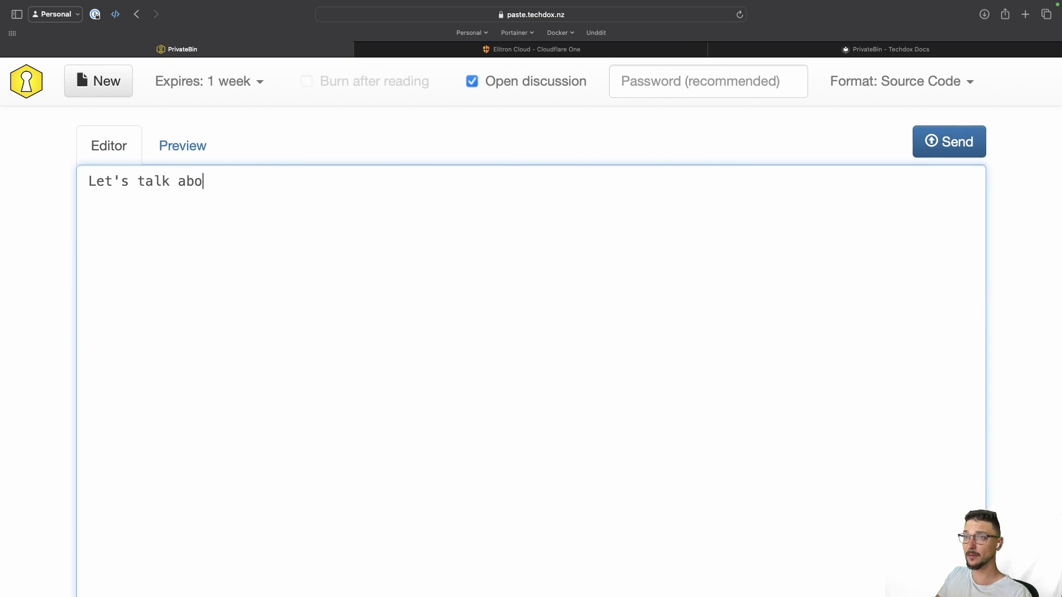
type("ut food")
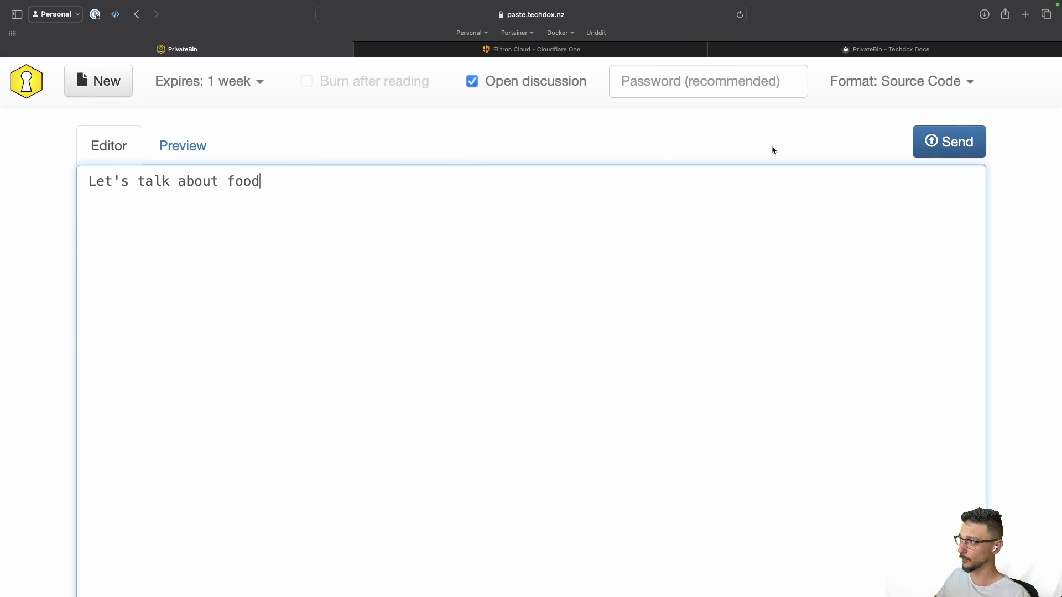
left_click(952, 145)
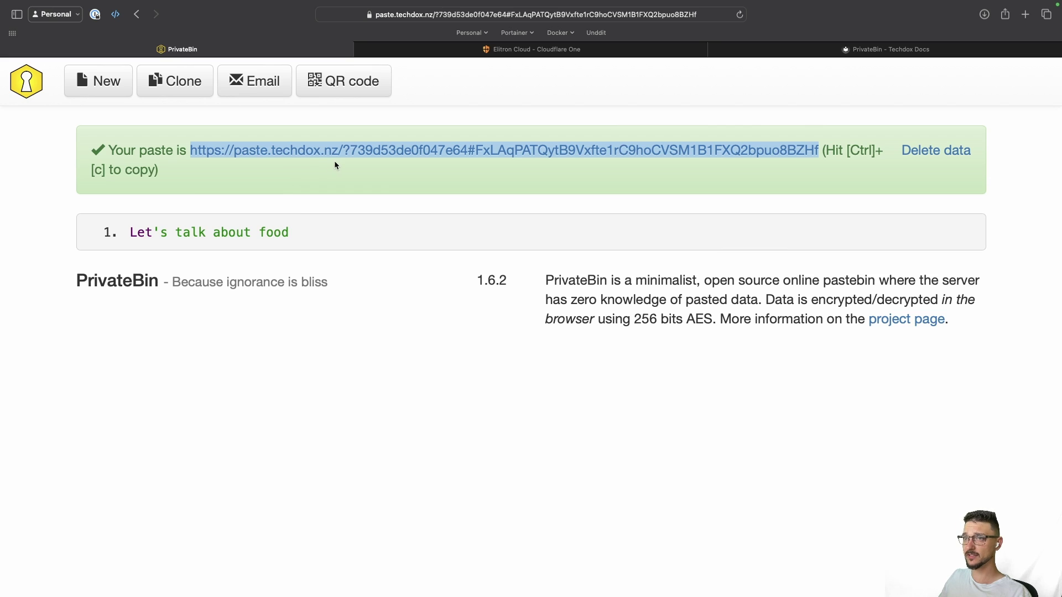
Step: Open the food paste from its generated link in the address bar
left_click(131, 234)
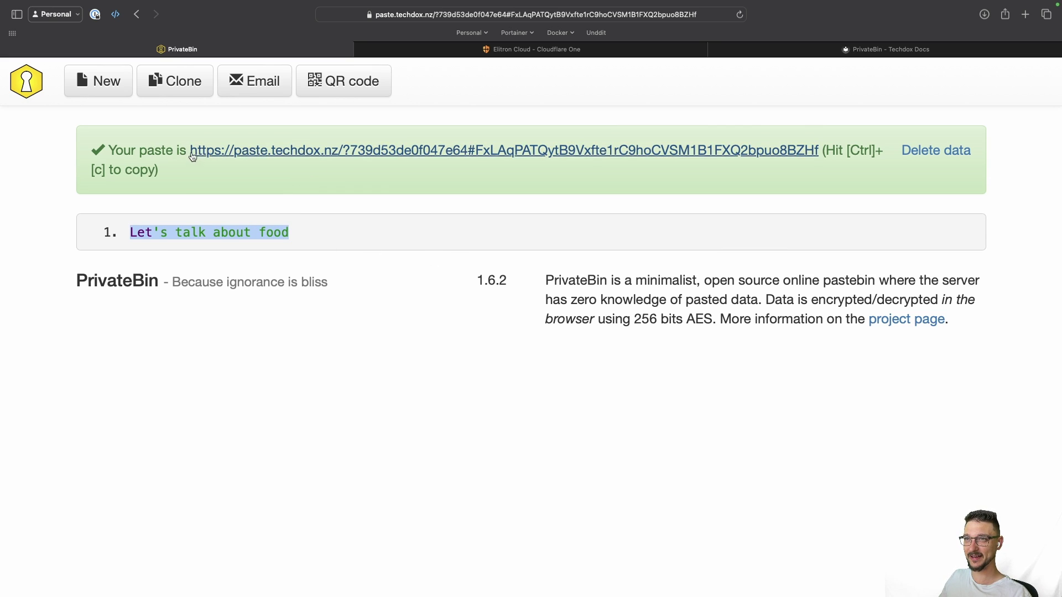
left_click_drag(190, 157, 817, 155)
key("super+c")
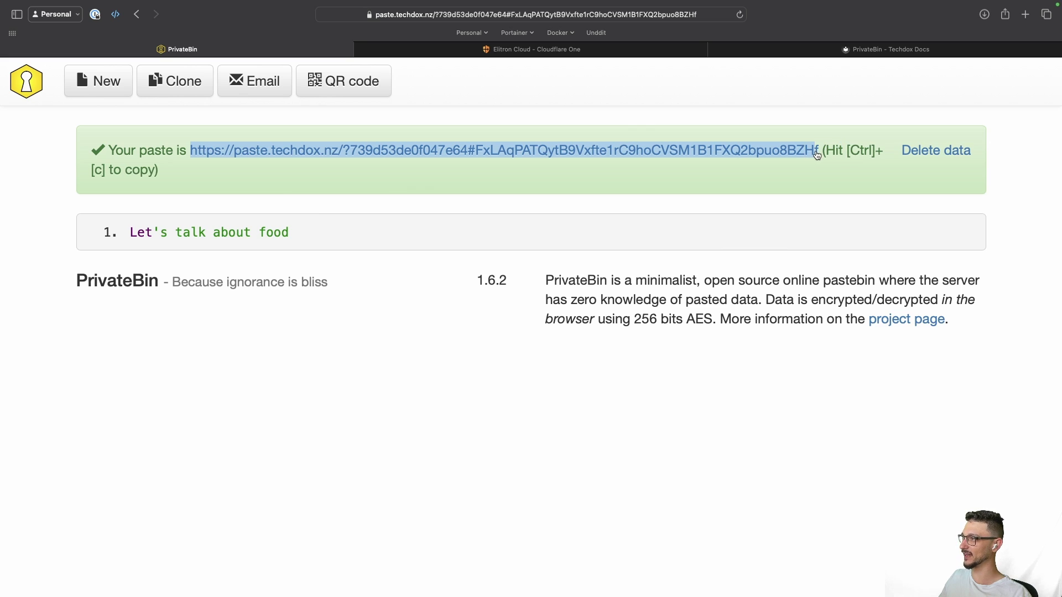
left_click(763, 138)
left_click(517, 15)
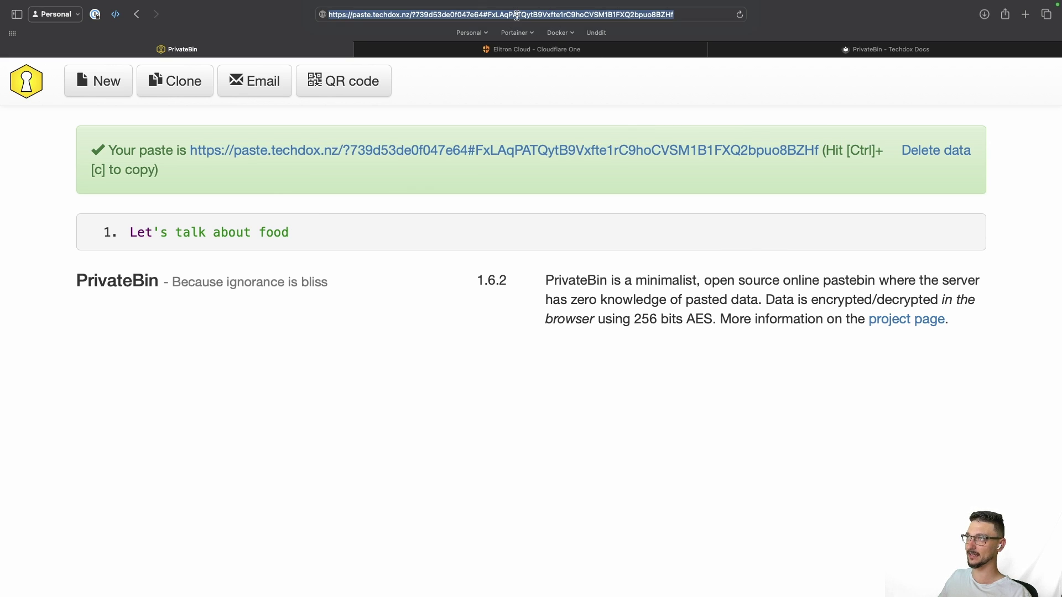
key("super+v")
key("Return")
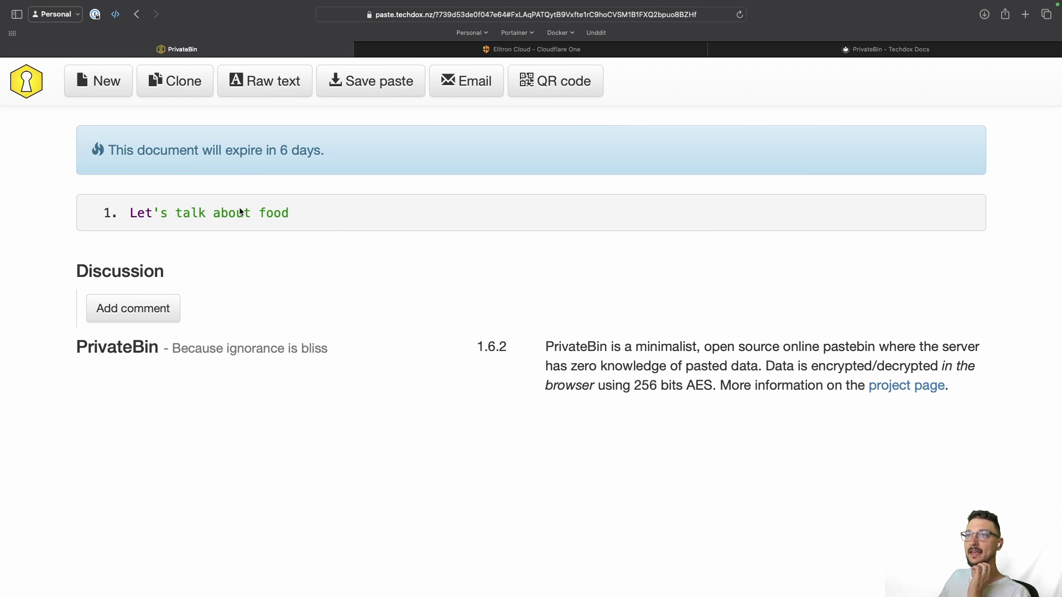
Step: Post an anonymous comment 'hello' on the food paste
left_click_drag(109, 151, 336, 154)
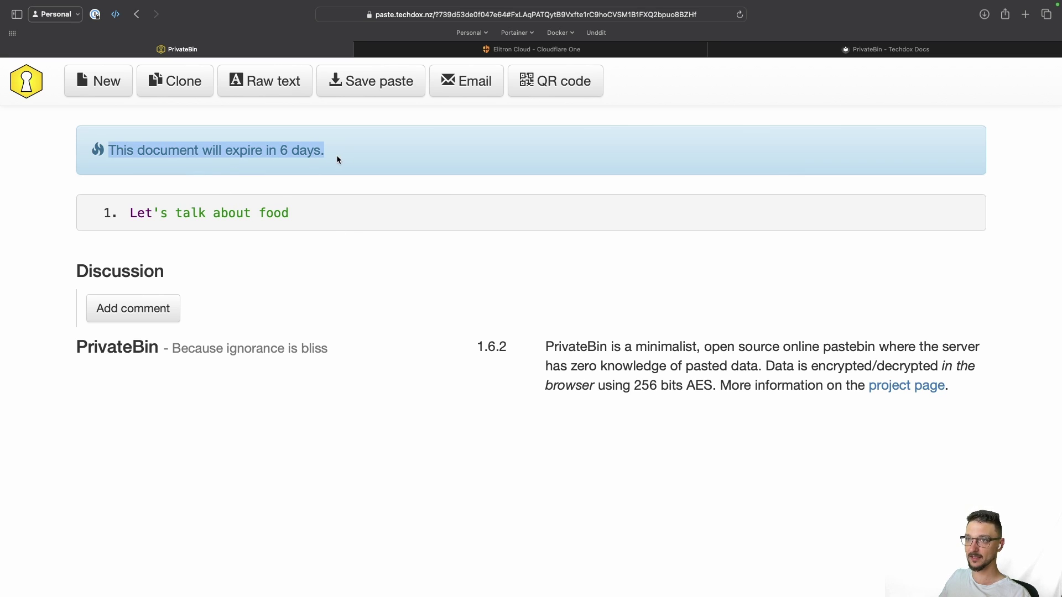
left_click(298, 225)
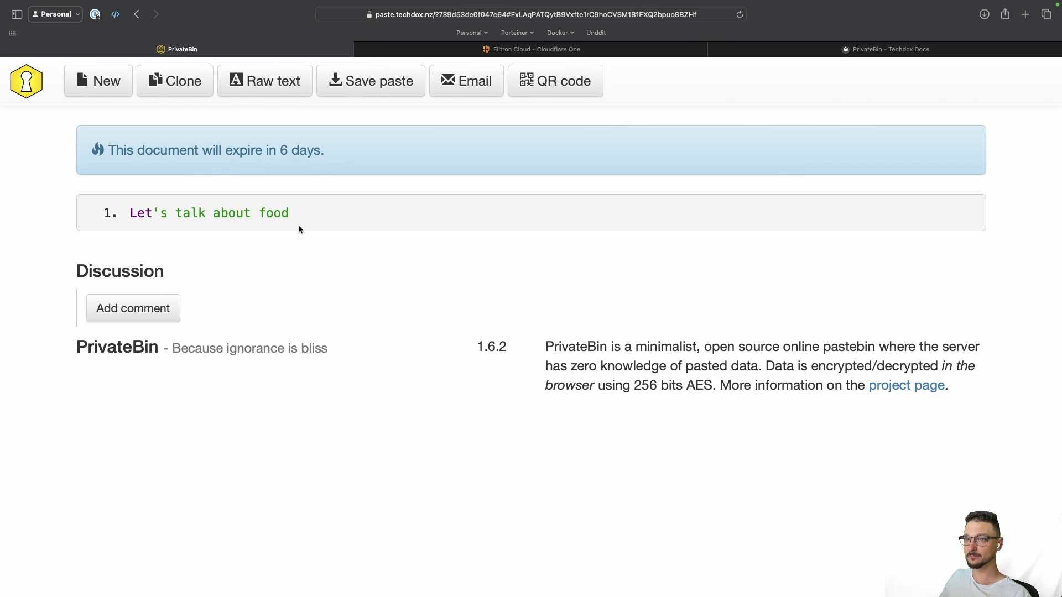
left_click(135, 314)
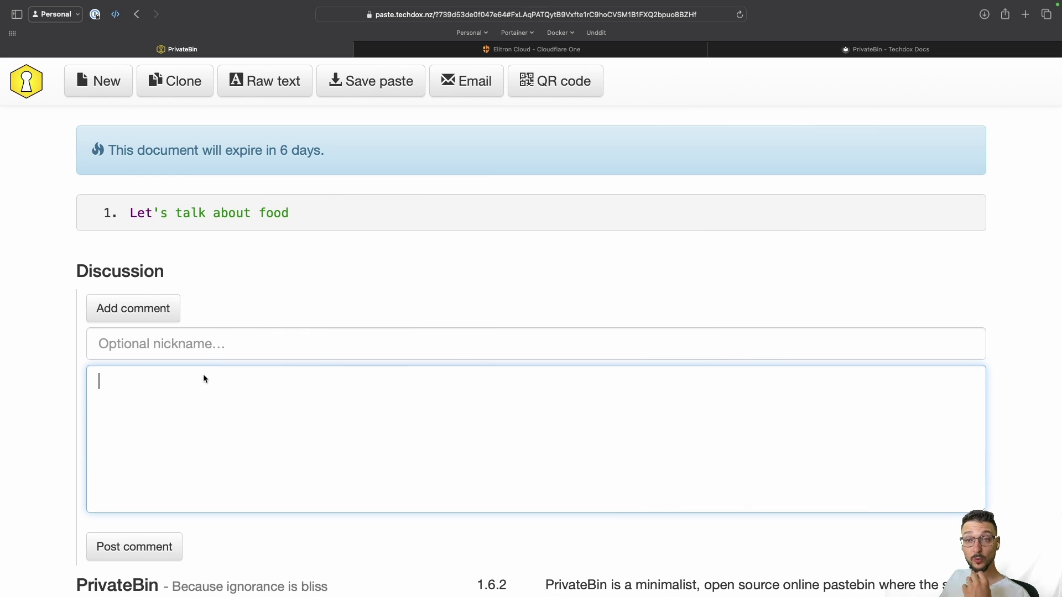
left_click(172, 339)
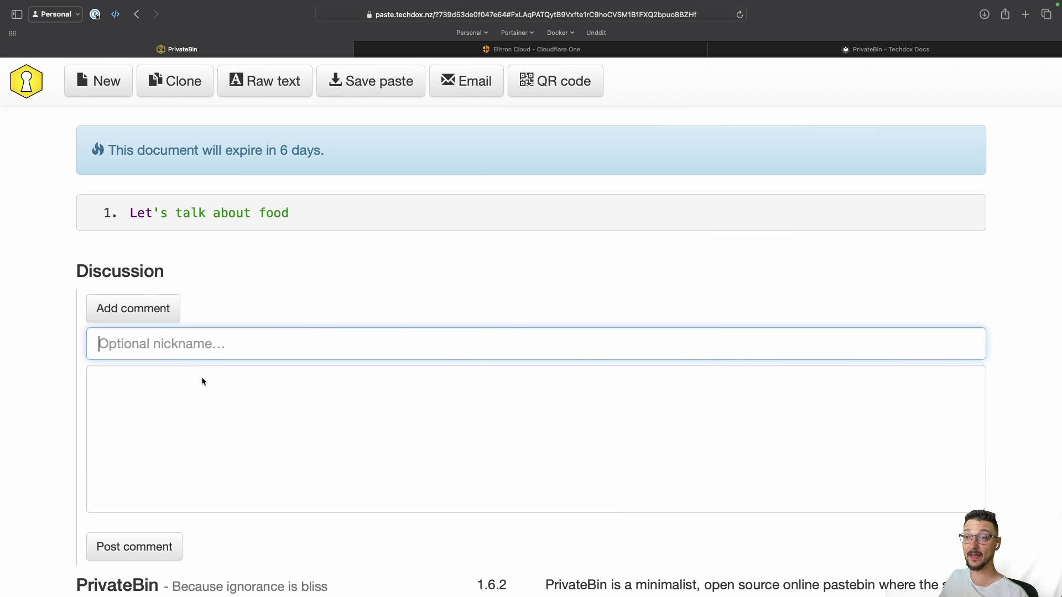
left_click(201, 382)
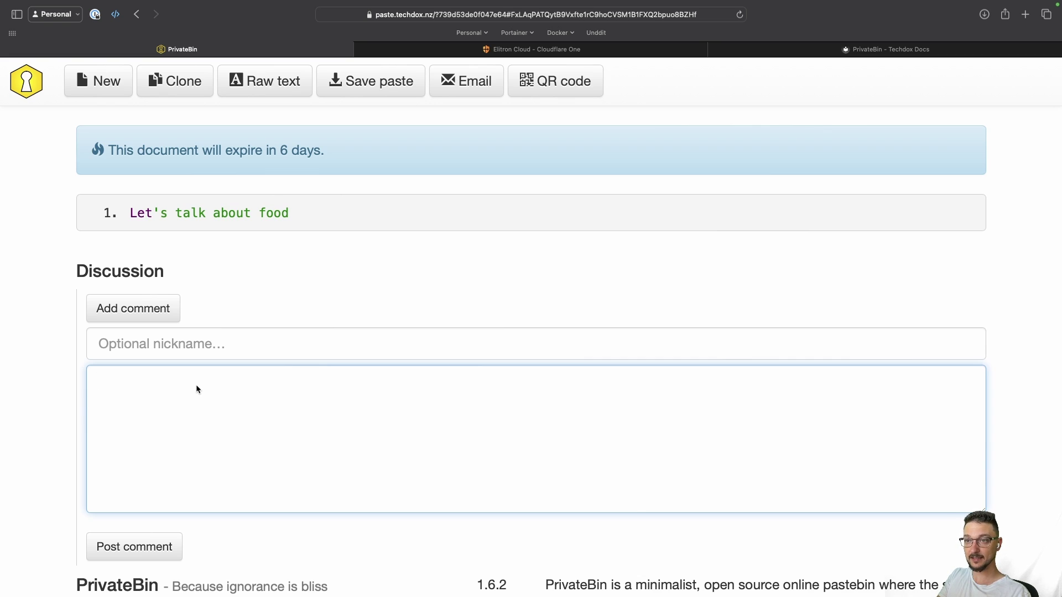
type("hello")
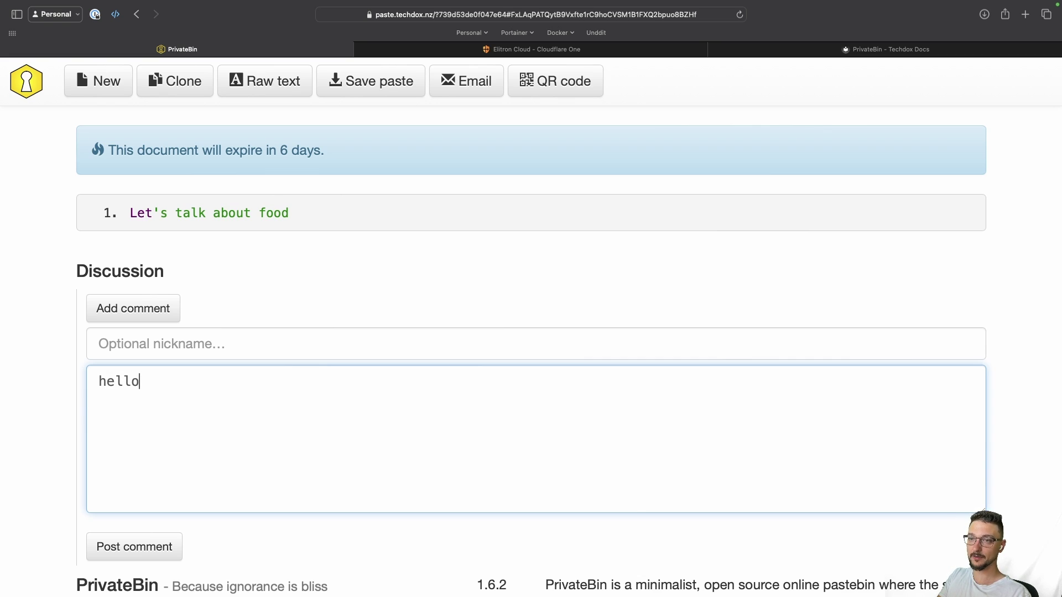
left_click(163, 547)
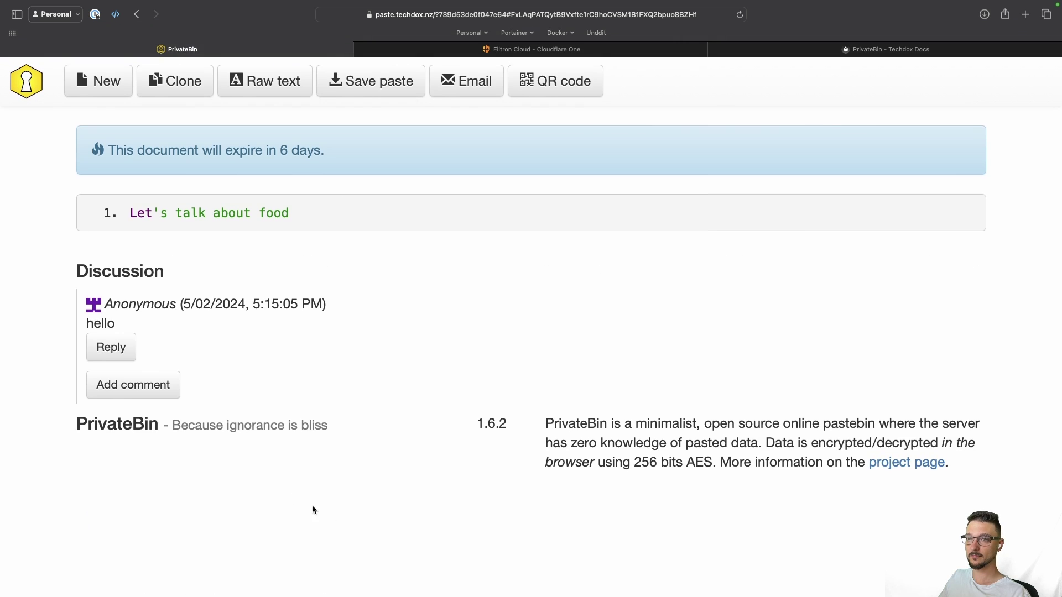
Step: Post the reply 'Hello!' to that comment, then start a fresh blank paste
left_click(107, 347)
type("Hell")
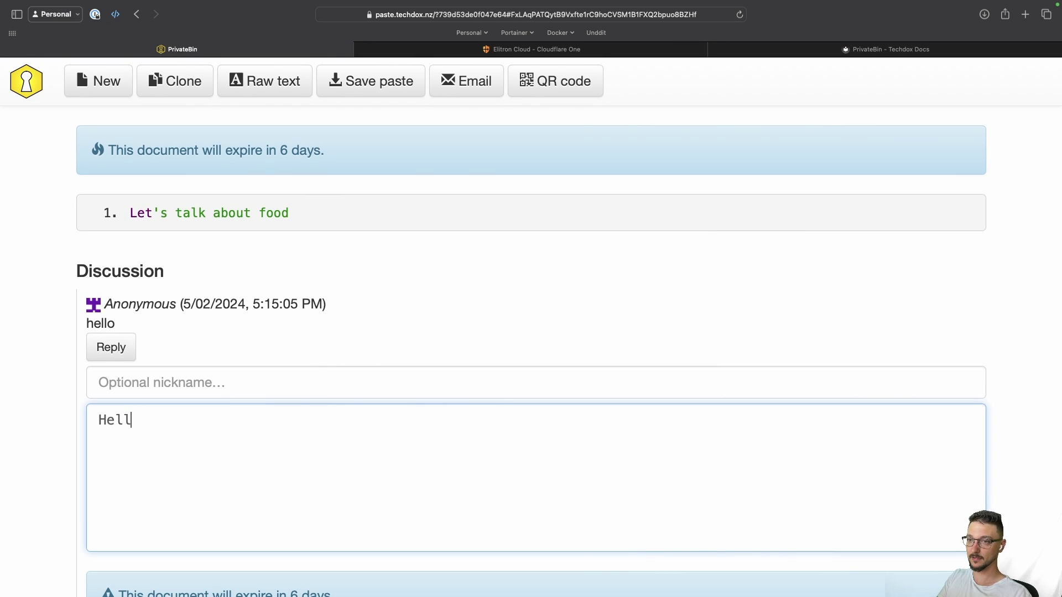
type("o!")
scroll(164, 524, "down", 3)
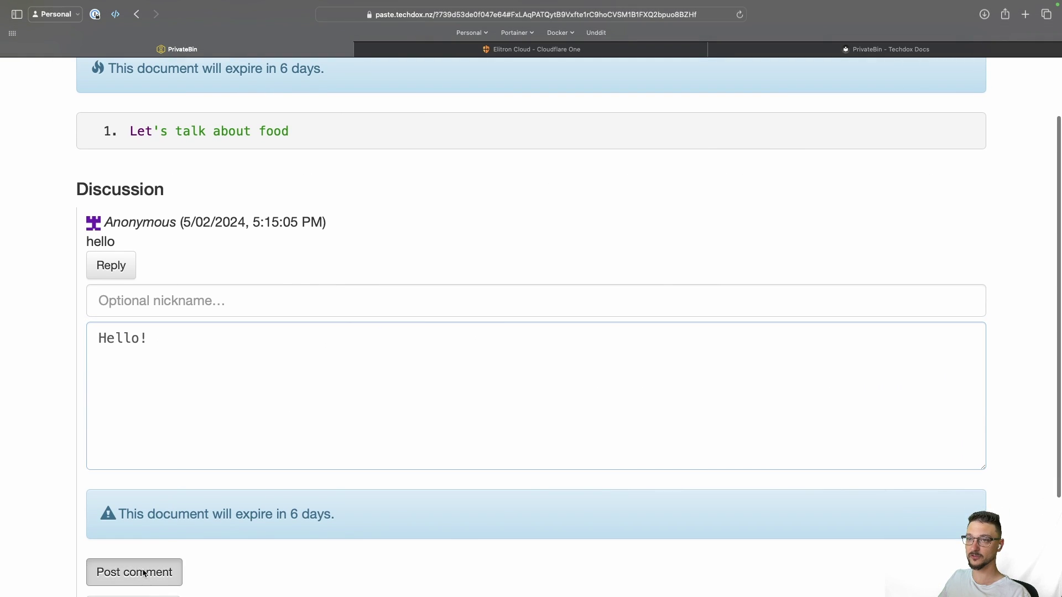
left_click(138, 572)
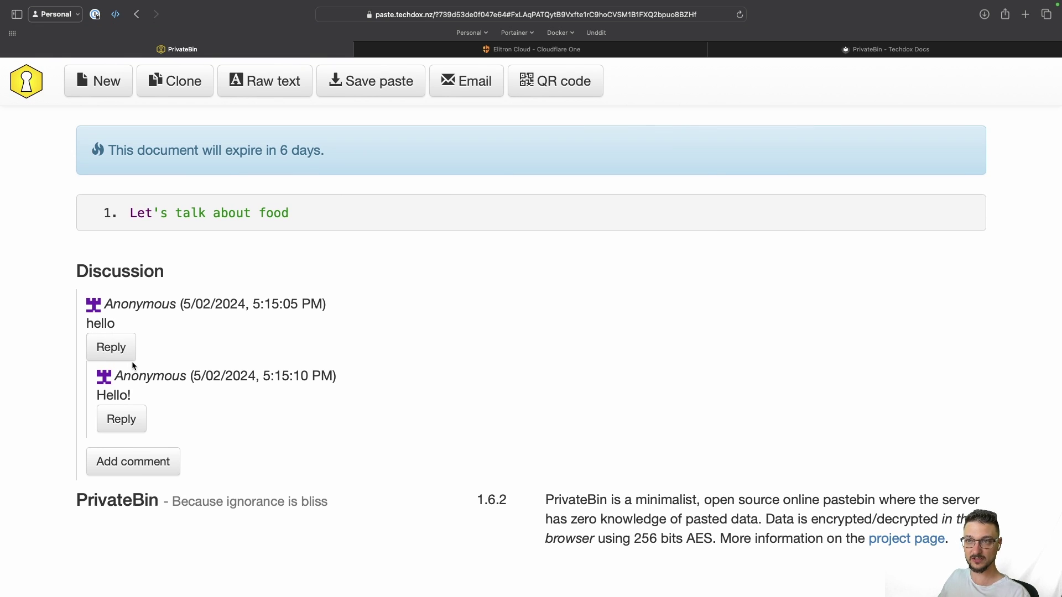
double_click(134, 381)
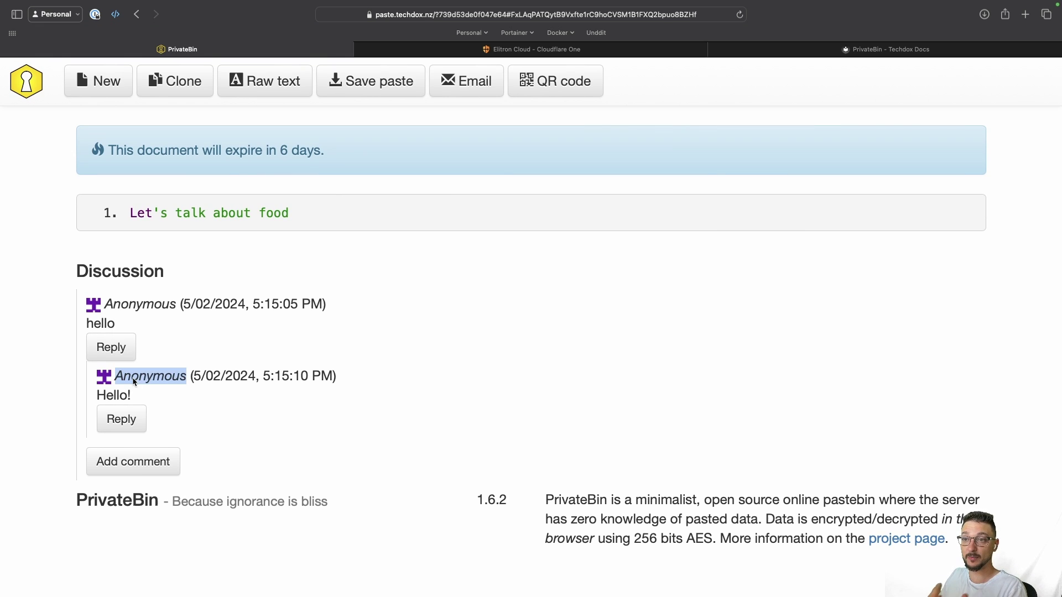
left_click(153, 317)
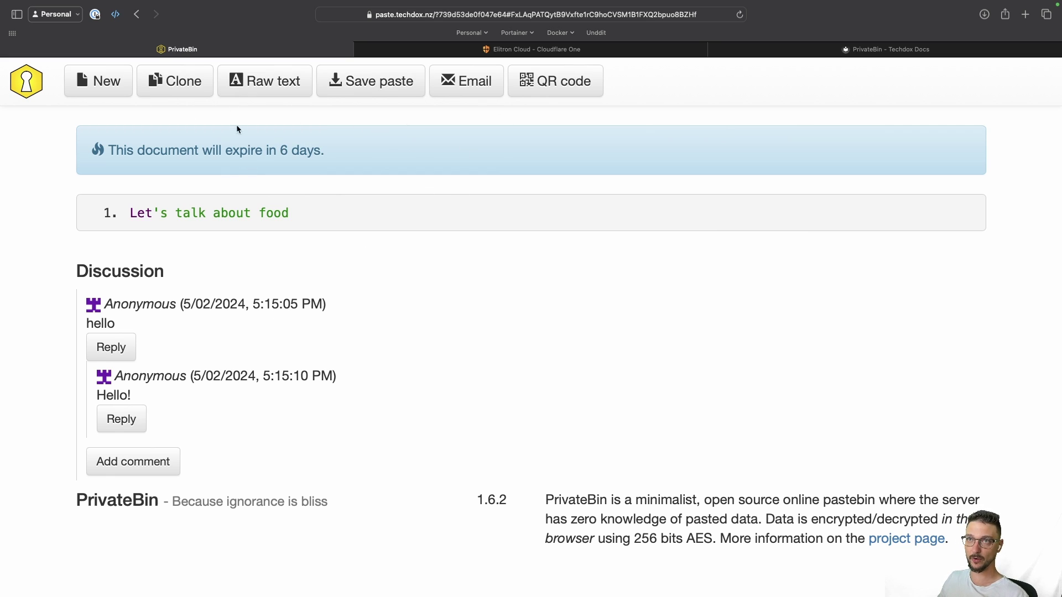
left_click(20, 92)
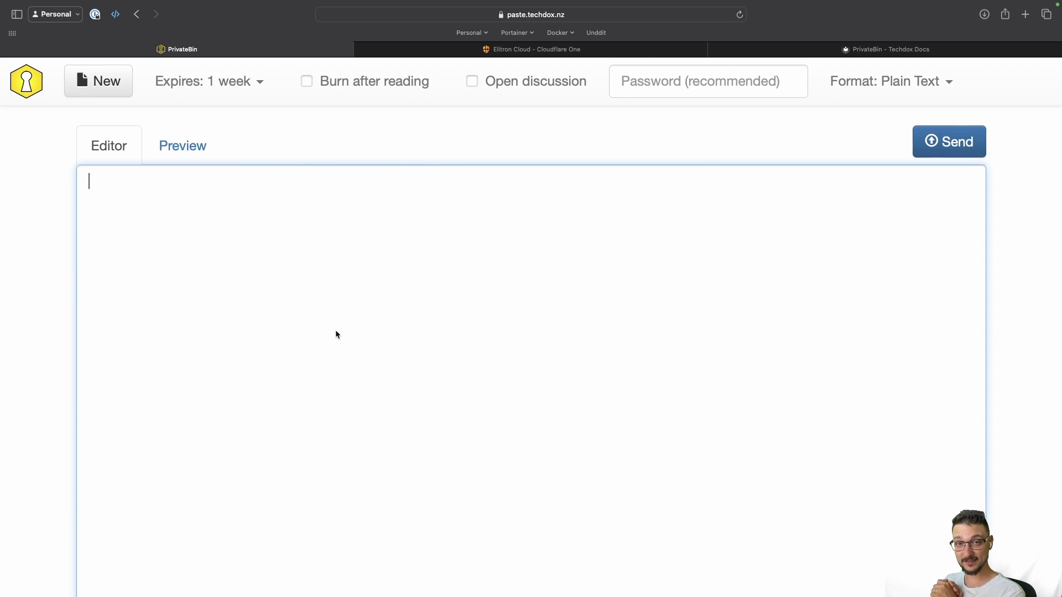
Step: Switch to the Techdox Docs tab with the PrivateBin Docker Compose guide
key("ctrl+shift+Tab")
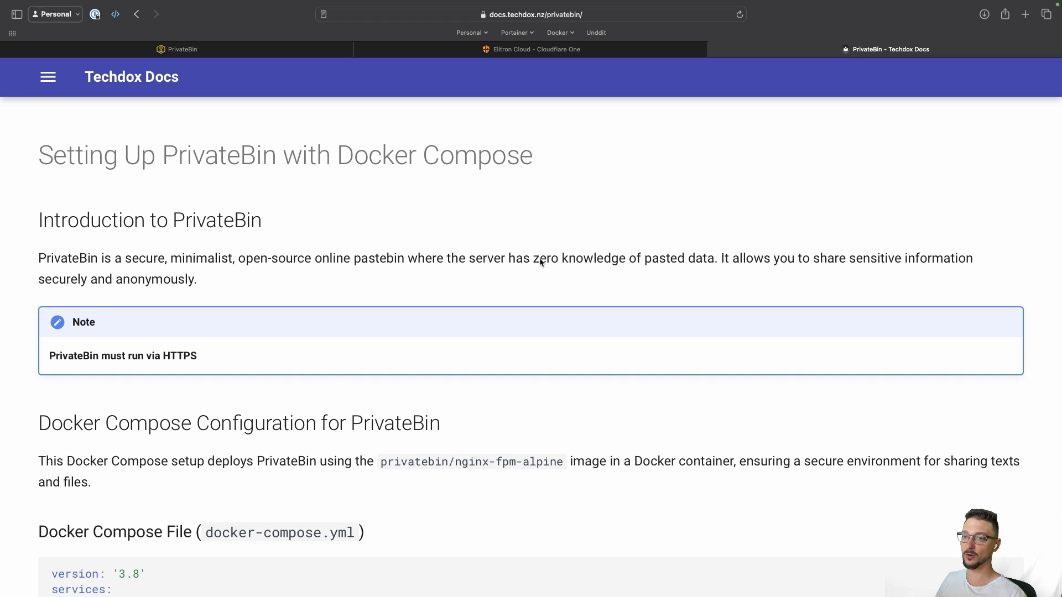
scroll(333, 373, "down", 5)
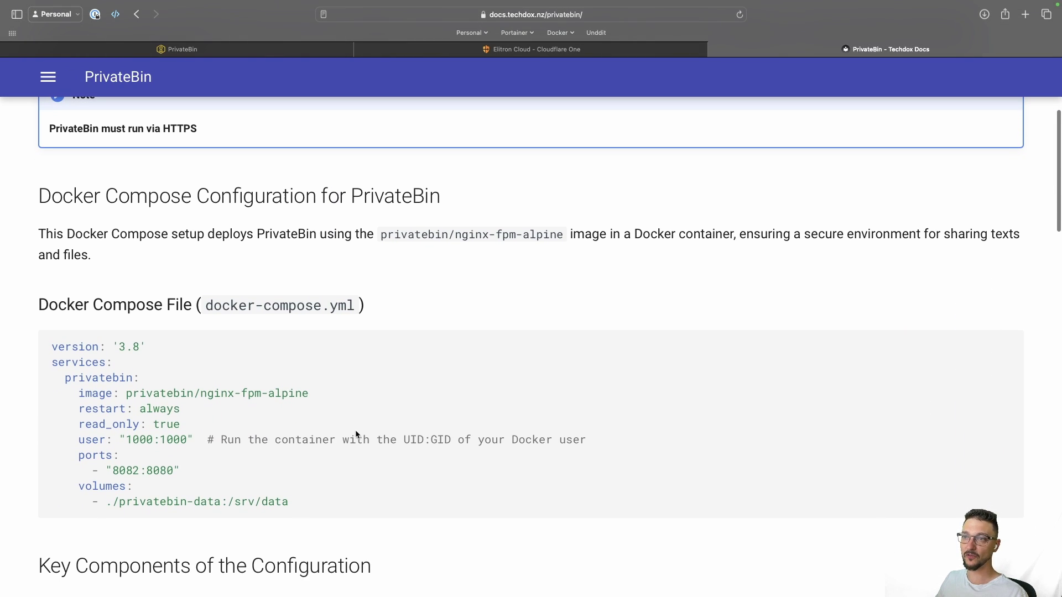
scroll(356, 434, "down", 3)
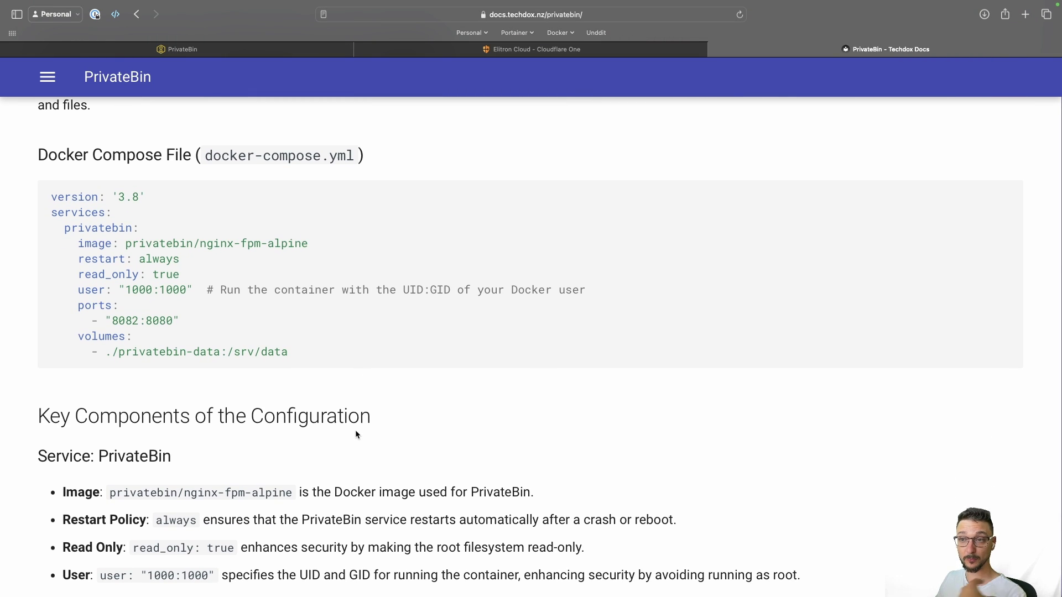
scroll(355, 434, "down", 2)
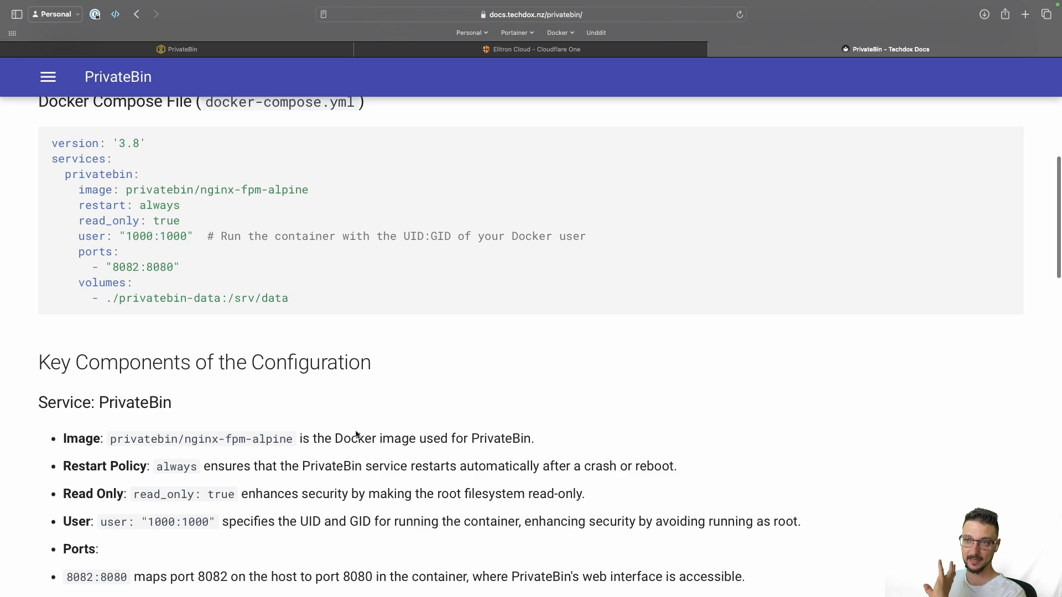
scroll(356, 434, "down", 2)
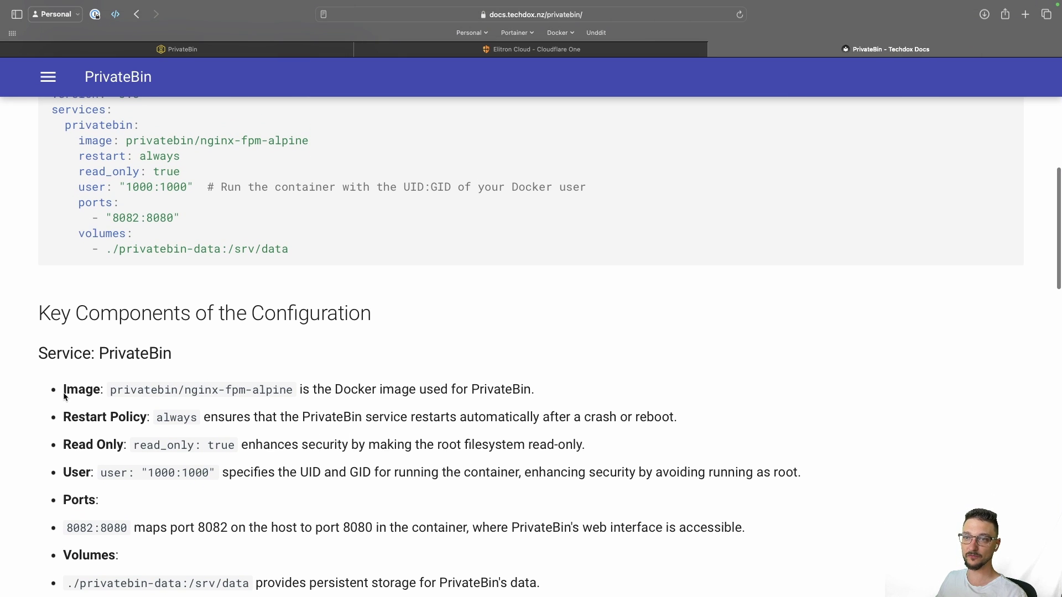
scroll(137, 327, "up", 1)
scroll(105, 329, "down", 2)
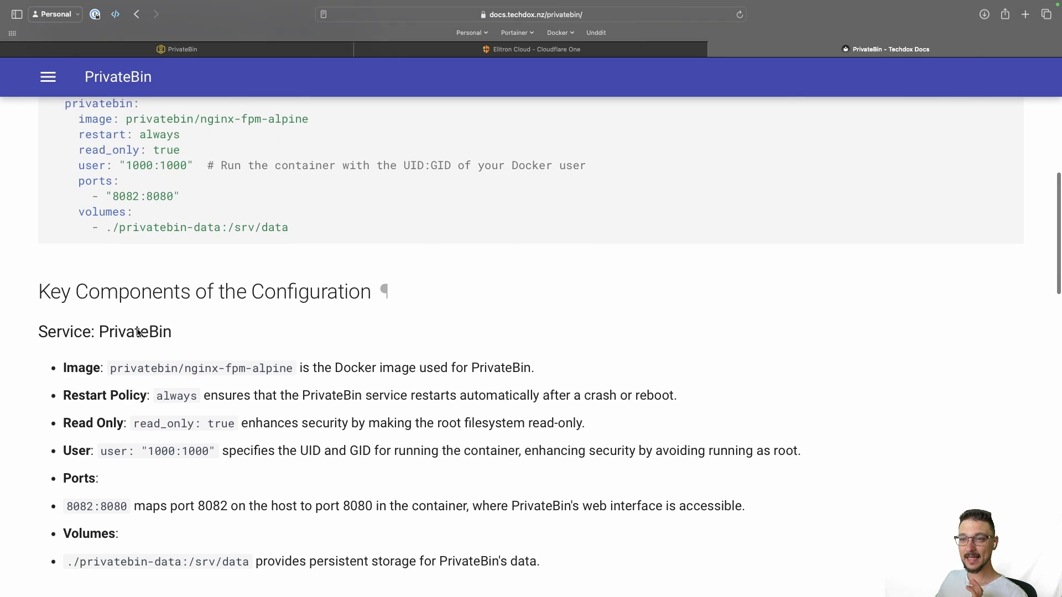
left_click_drag(65, 347, 640, 502)
left_click(399, 496)
scroll(399, 497, "down", 4)
scroll(400, 496, "down", 8)
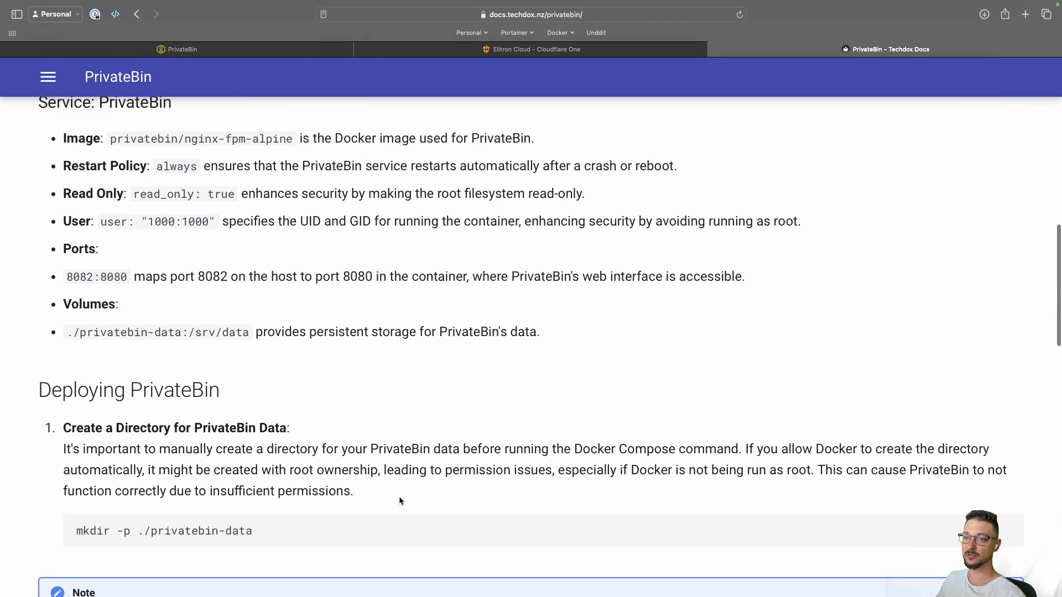
scroll(165, 374, "down", 7)
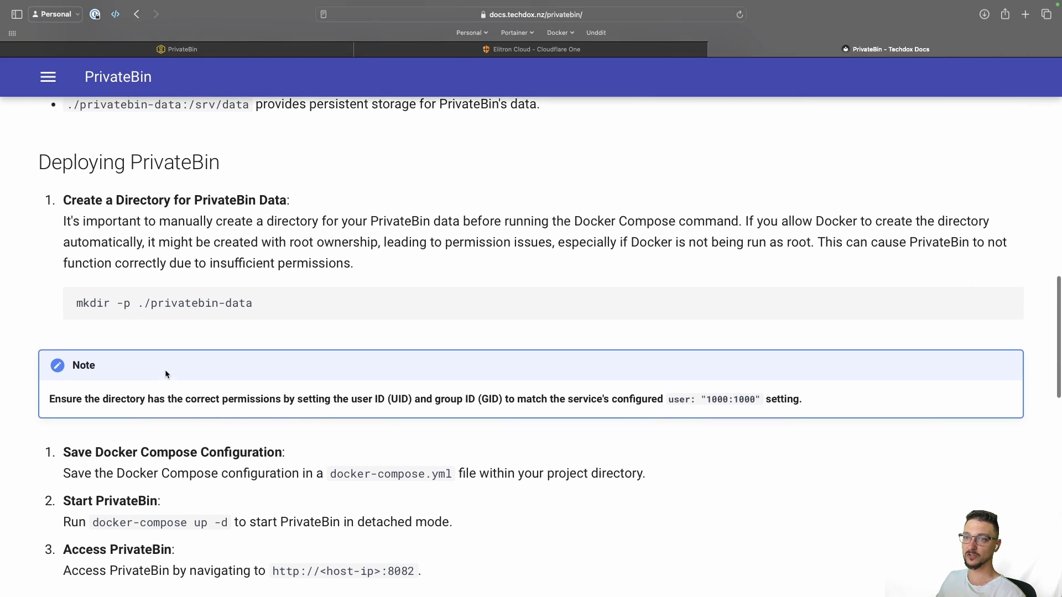
left_click_drag(55, 288, 290, 317)
left_click(290, 317)
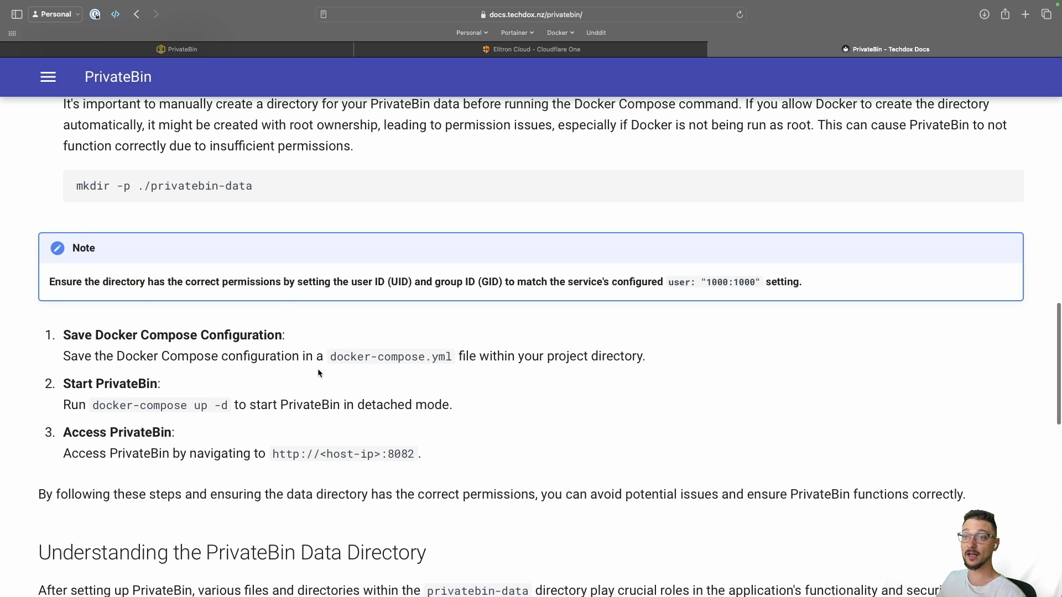
scroll(317, 369, "down", 11)
scroll(318, 371, "down", 5)
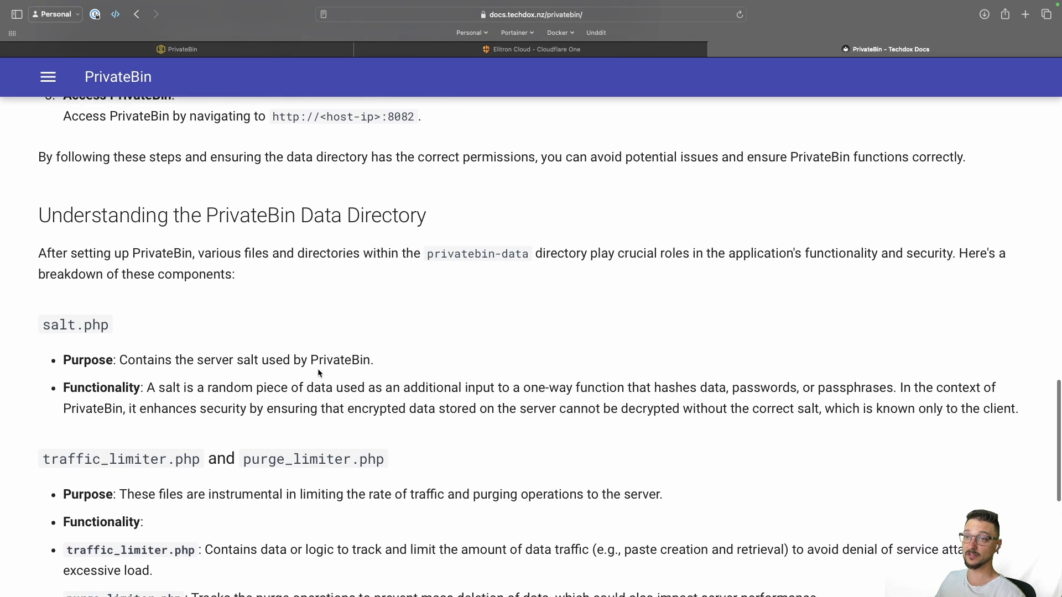
scroll(317, 372, "up", 2)
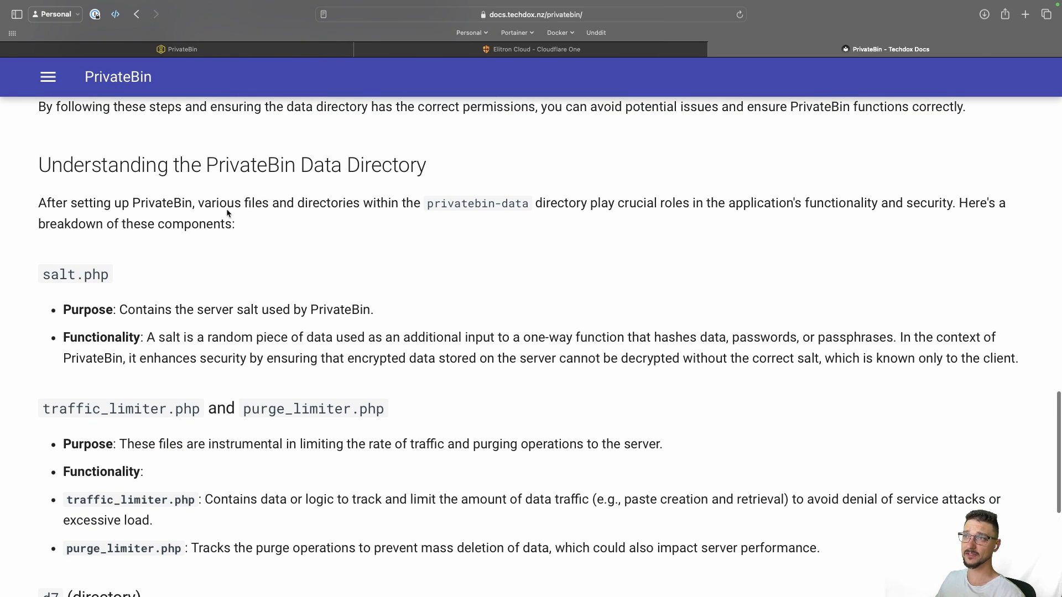
scroll(205, 226, "down", 13)
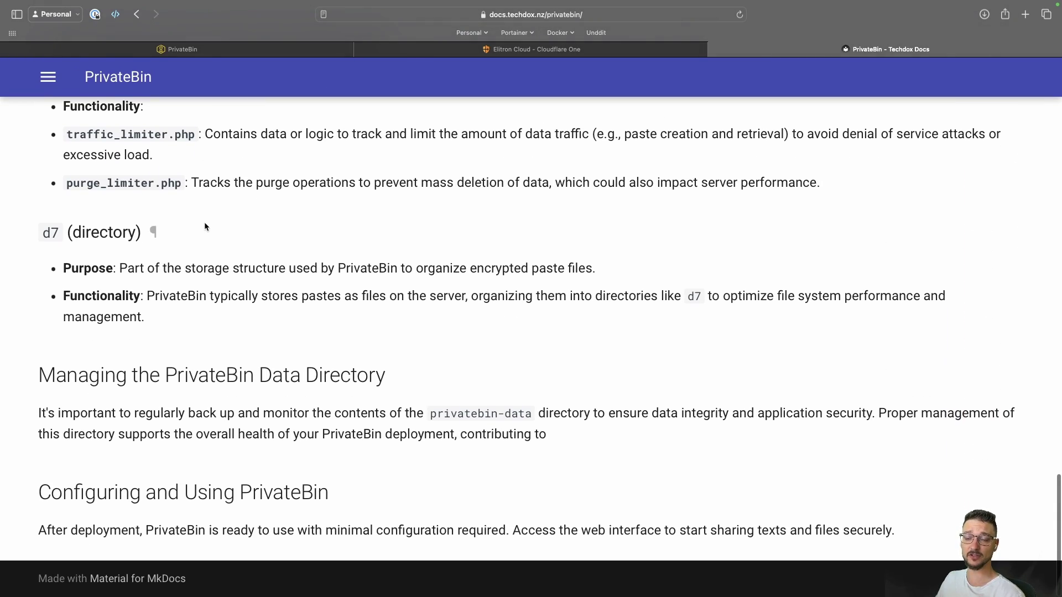
scroll(250, 331, "up", 20)
scroll(250, 330, "up", 20)
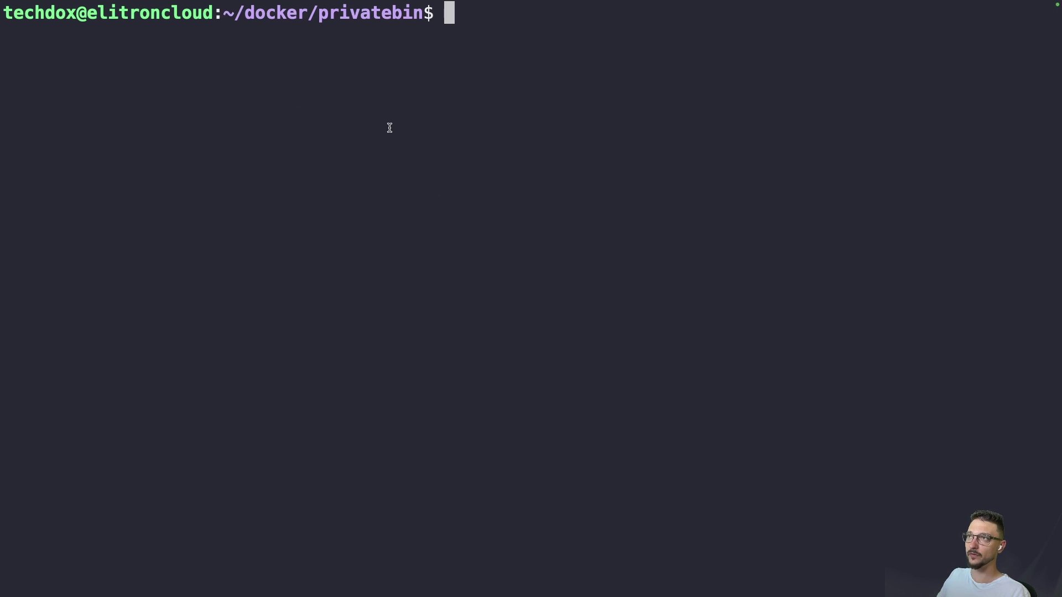
Step: List the privatebin folder's contents with ls and note the folder path
type("ls")
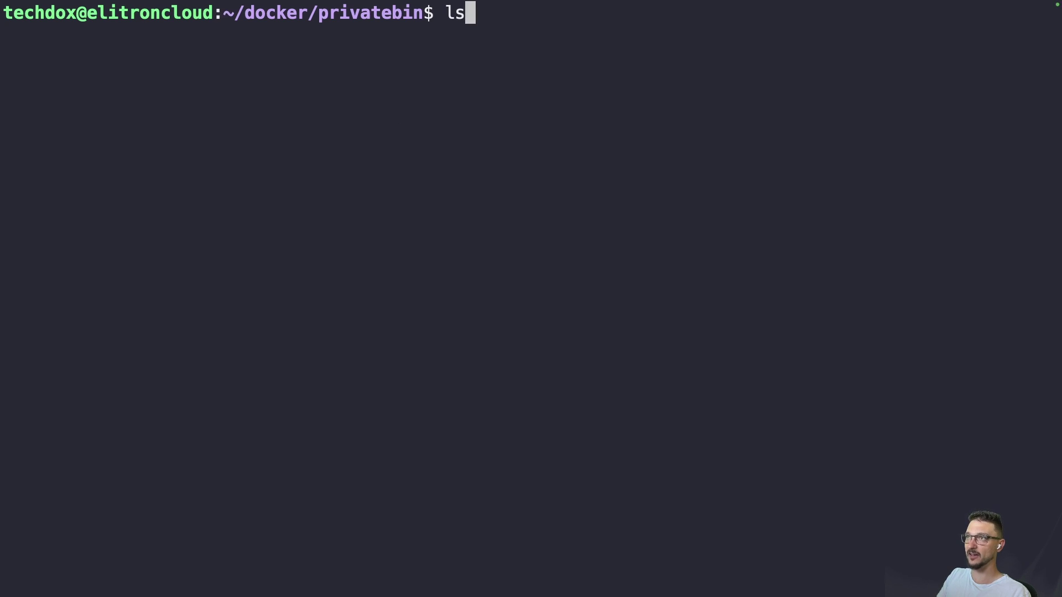
key("Return")
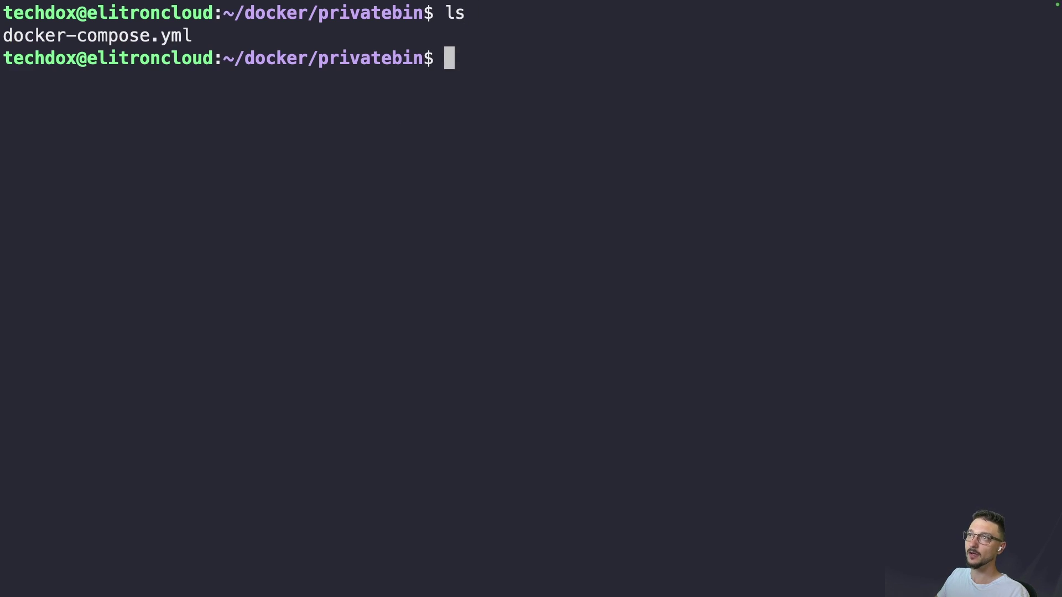
double_click(265, 16)
left_click(257, 16)
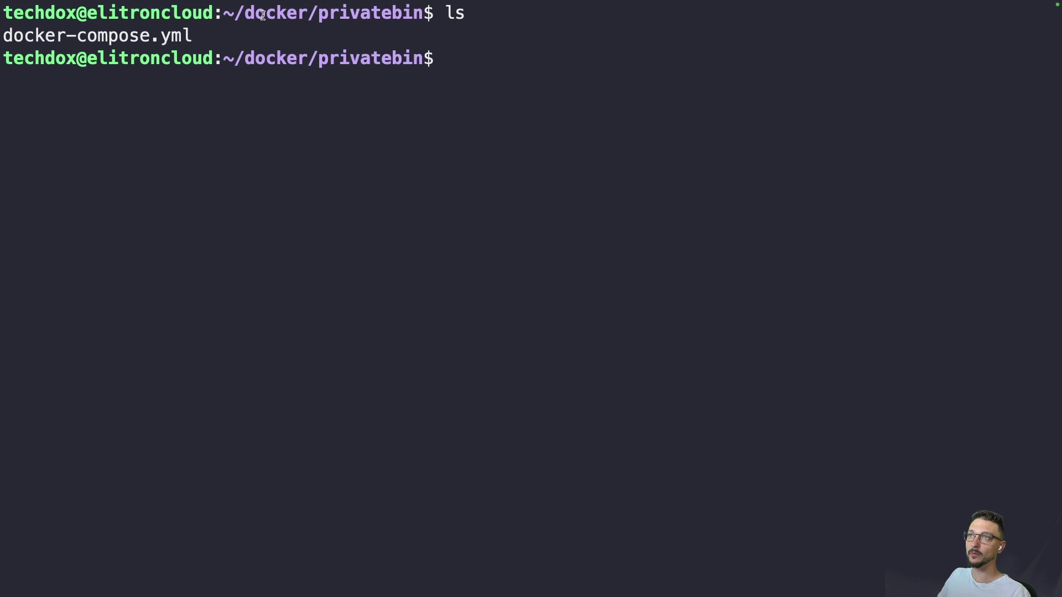
left_click_drag(246, 16, 425, 20)
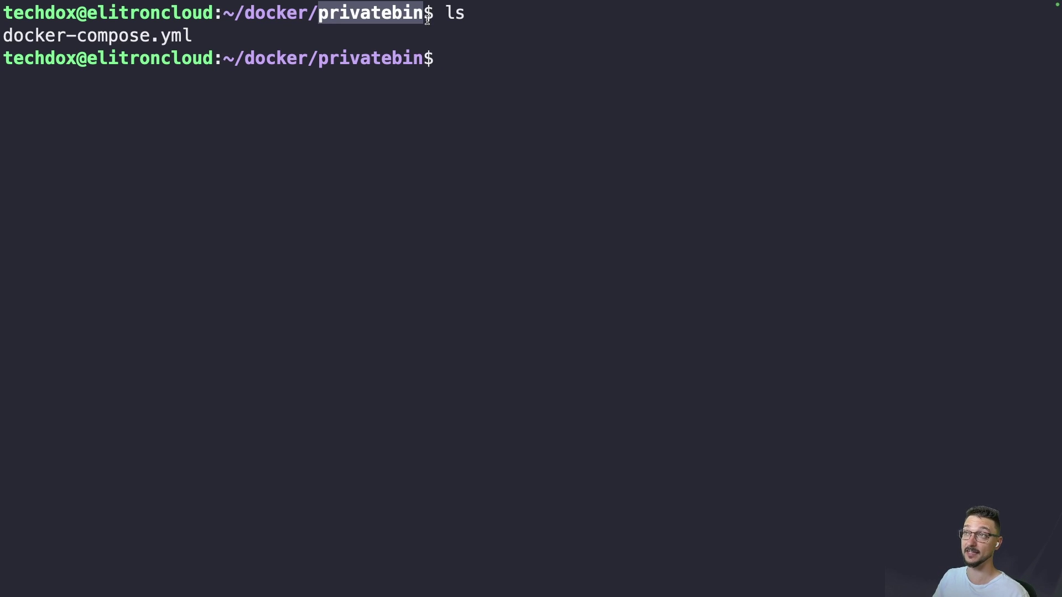
left_click(526, 87)
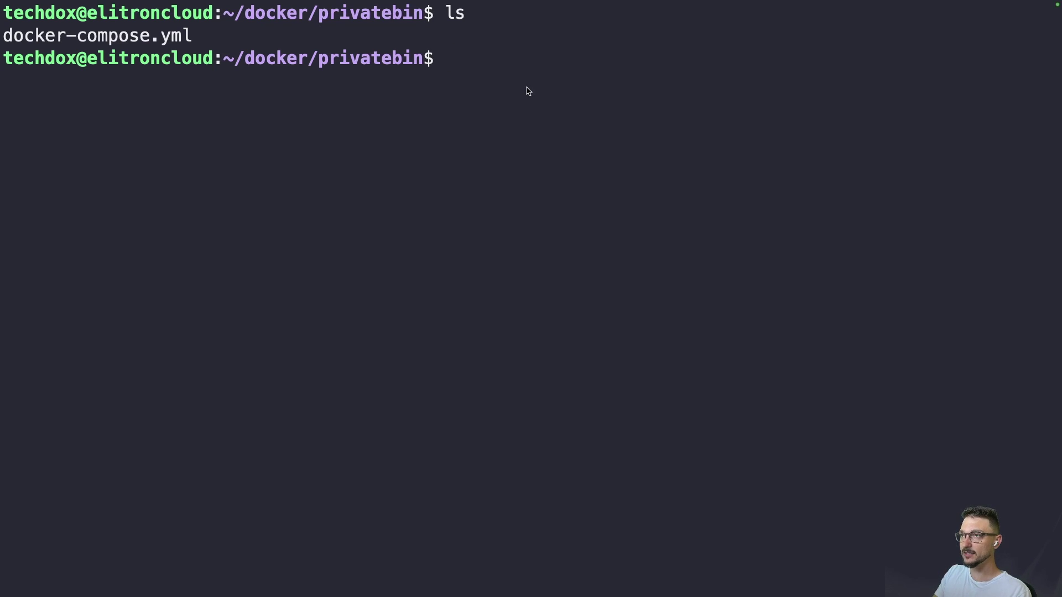
Step: Open docker-compose.yml in nano
type("nano doc")
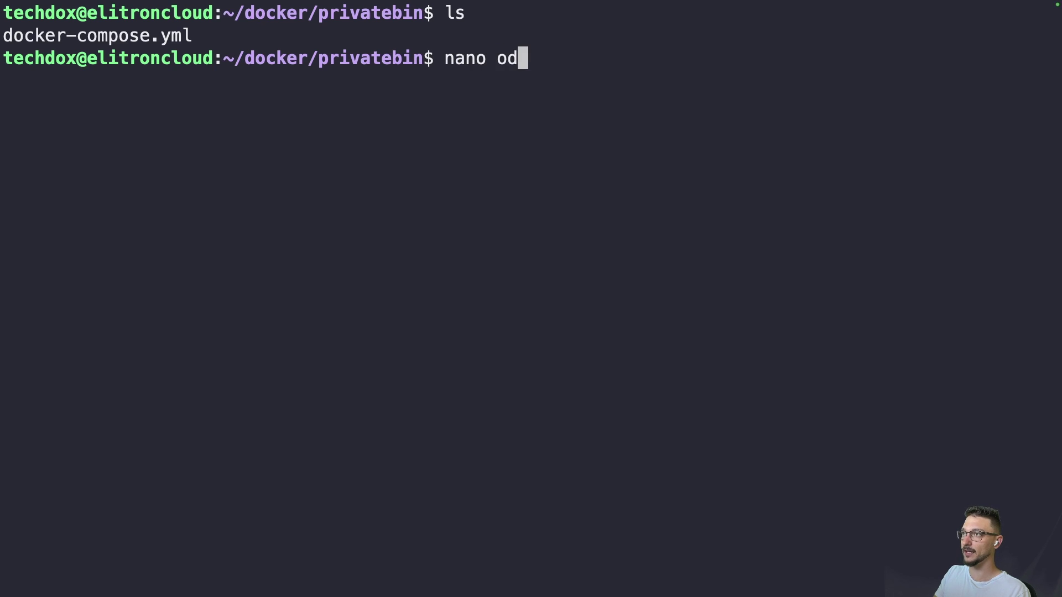
key("Tab")
key("Return")
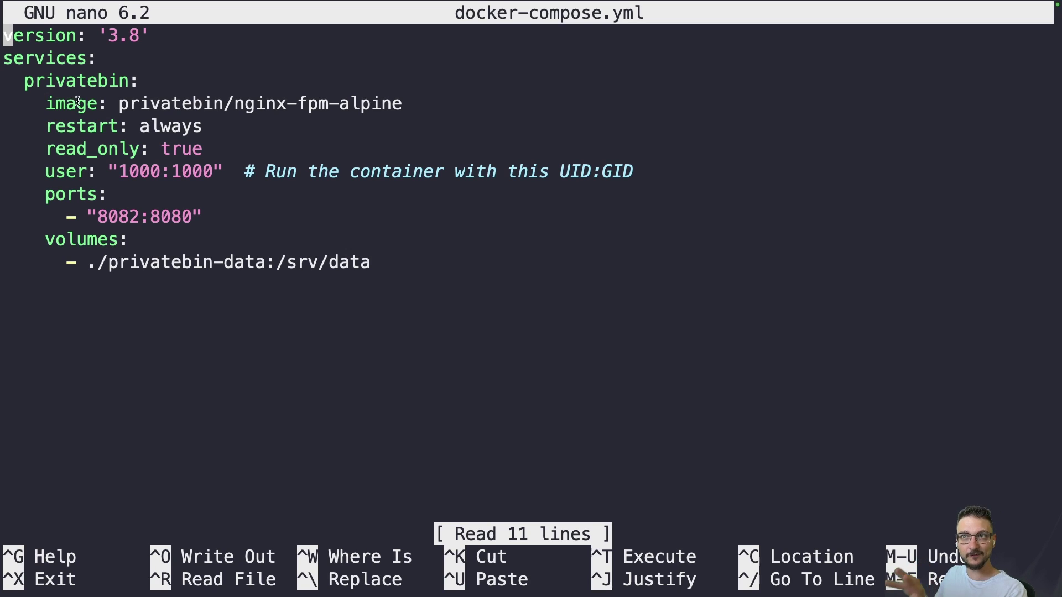
left_click_drag(33, 101, 442, 202)
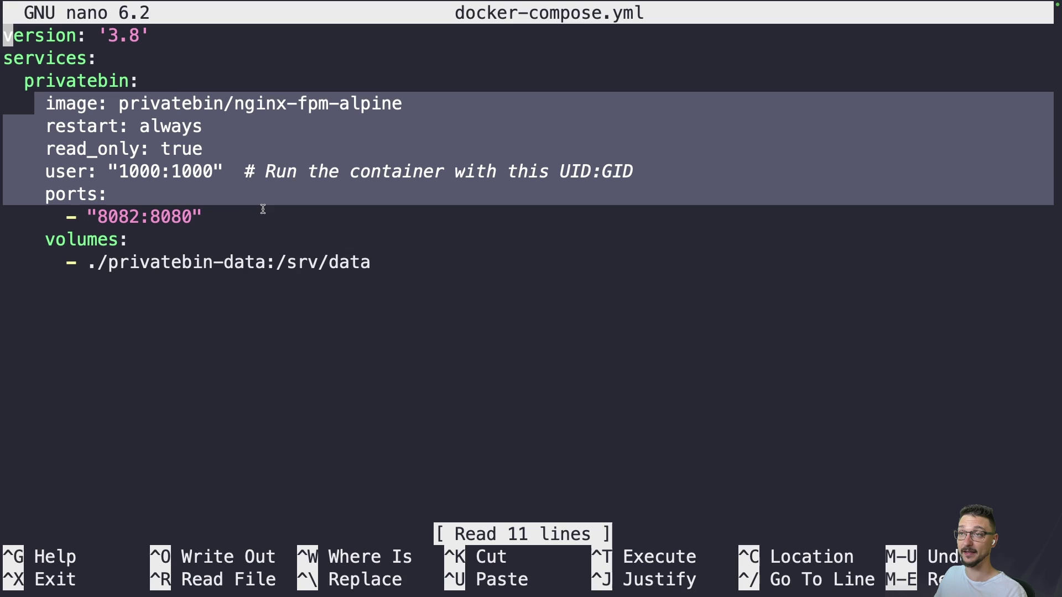
left_click(239, 221)
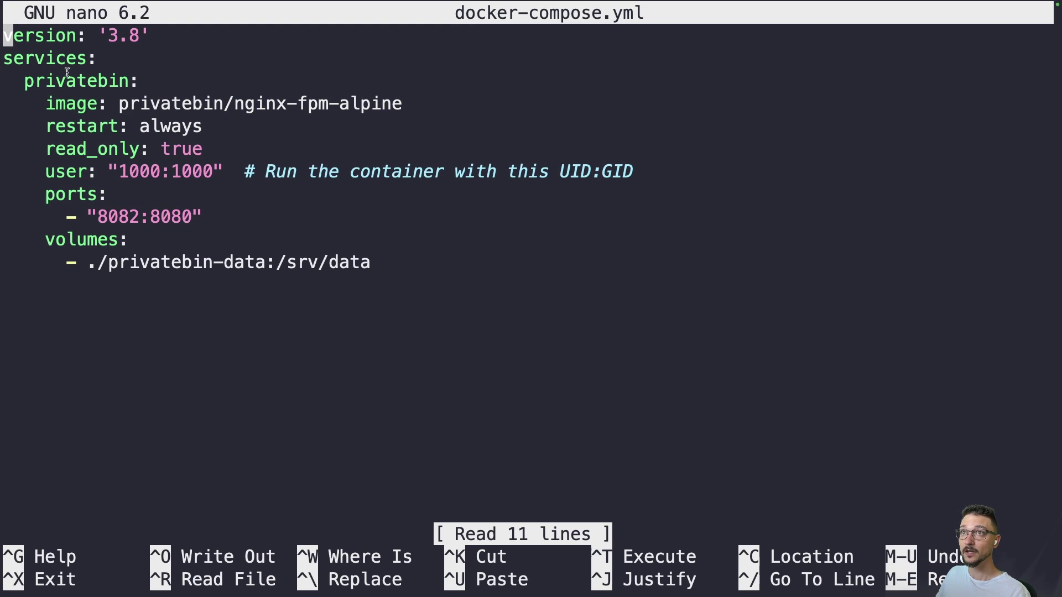
left_click_drag(119, 104, 392, 104)
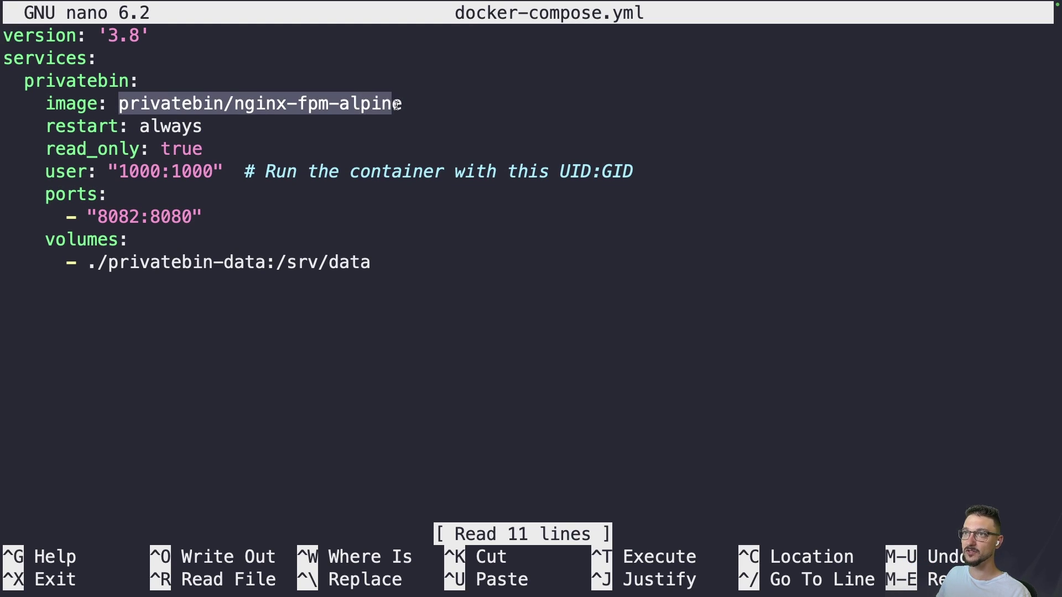
left_click(222, 104)
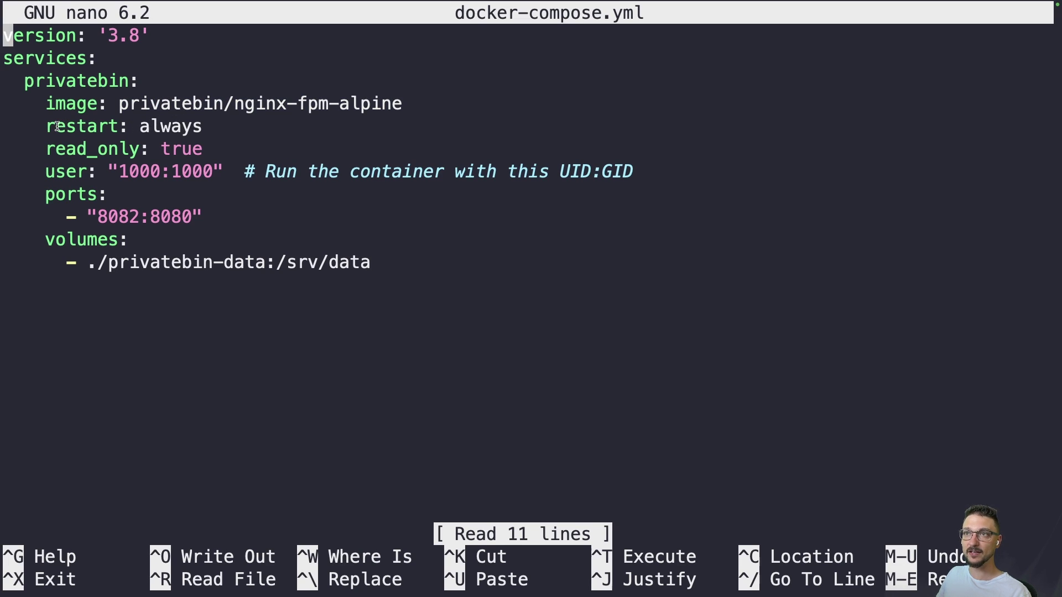
left_click_drag(58, 126, 208, 129)
left_click(213, 131)
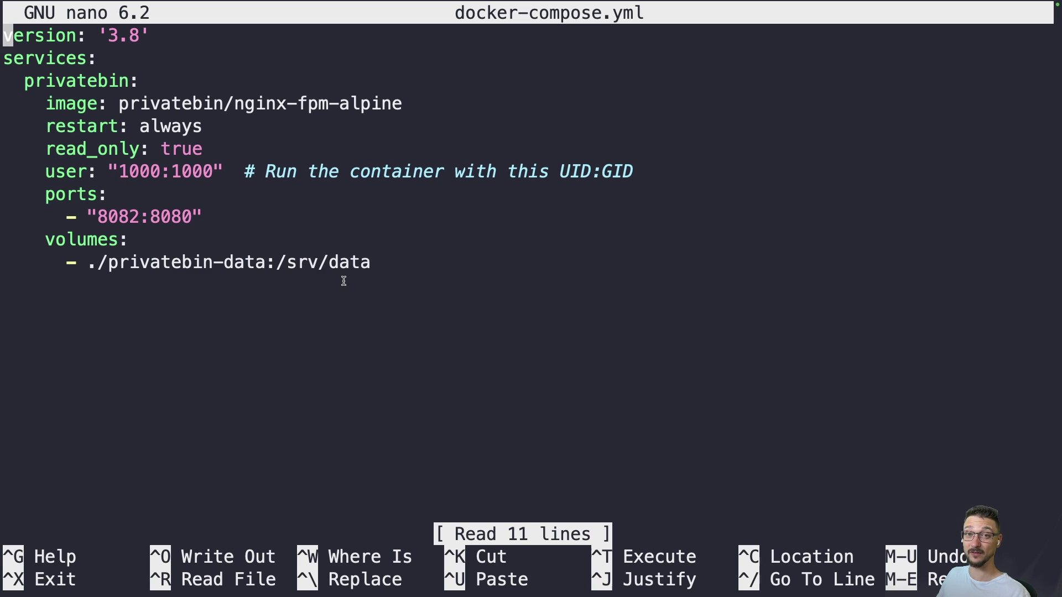
left_click_drag(46, 148, 211, 148)
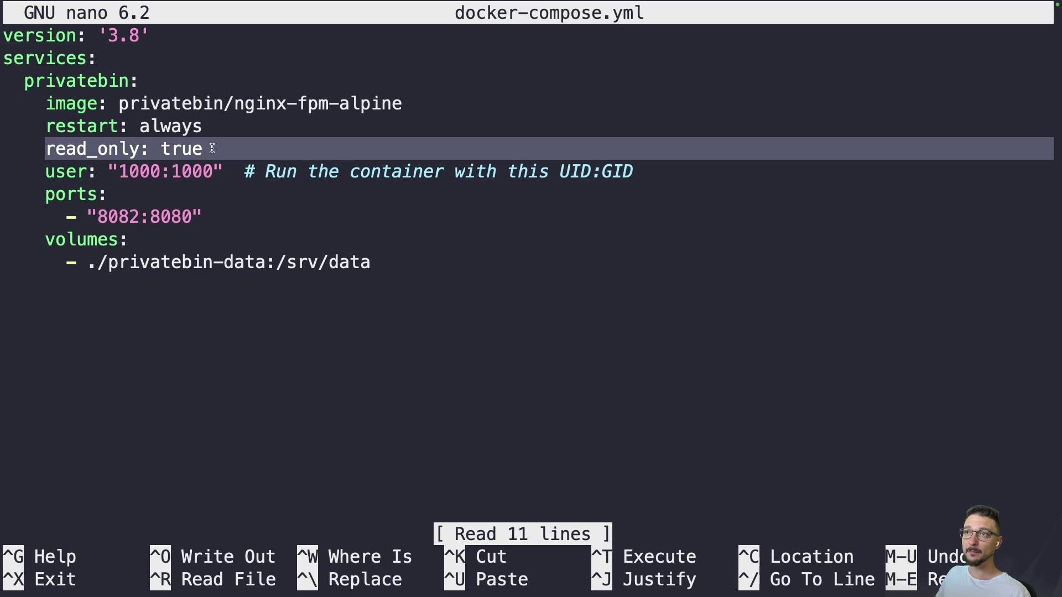
left_click(209, 148)
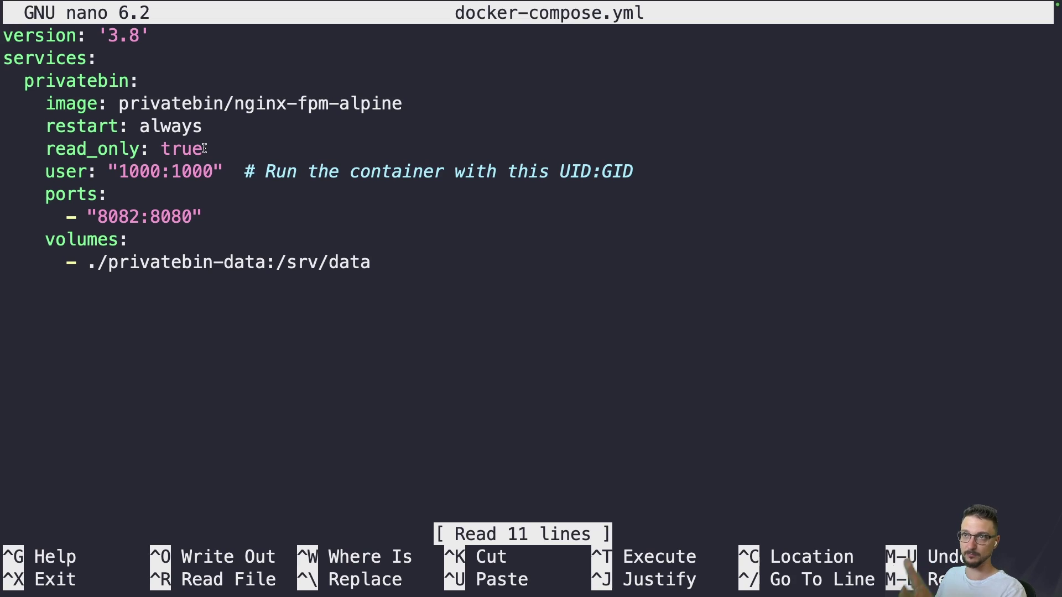
left_click_drag(46, 172, 221, 171)
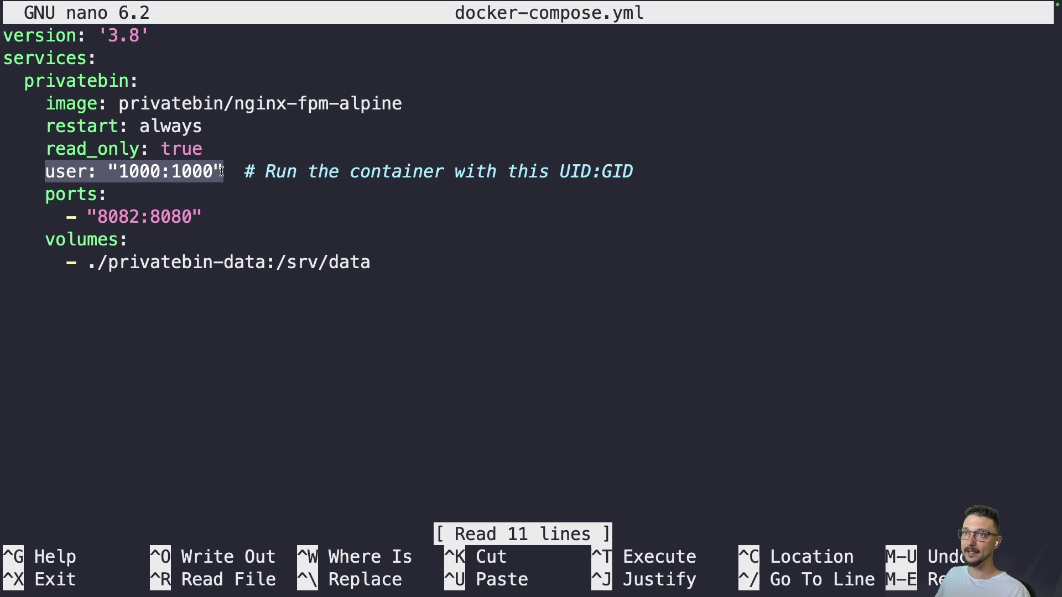
left_click(241, 203)
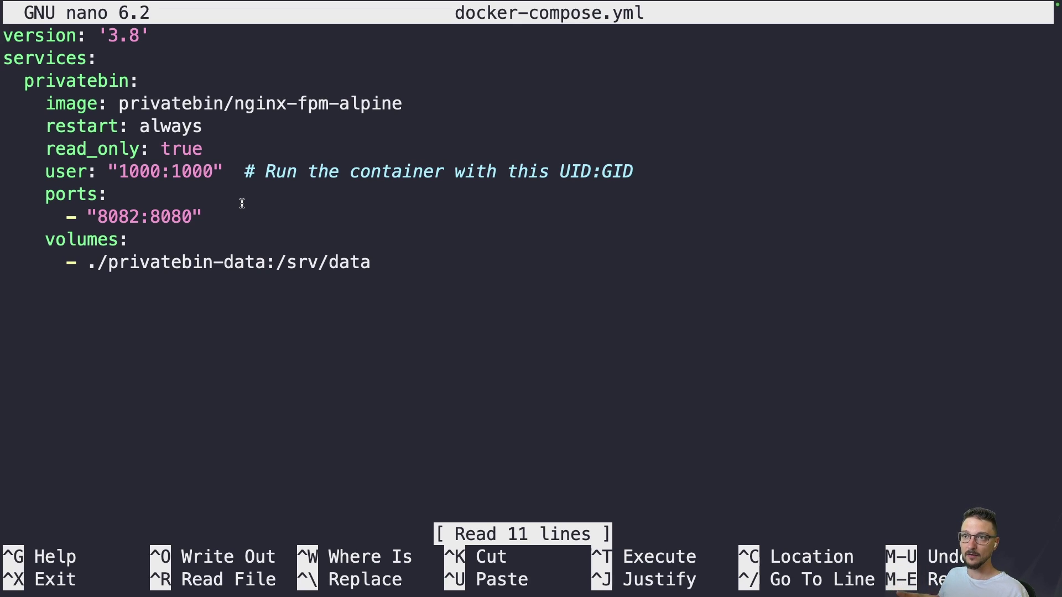
left_click_drag(109, 263, 260, 263)
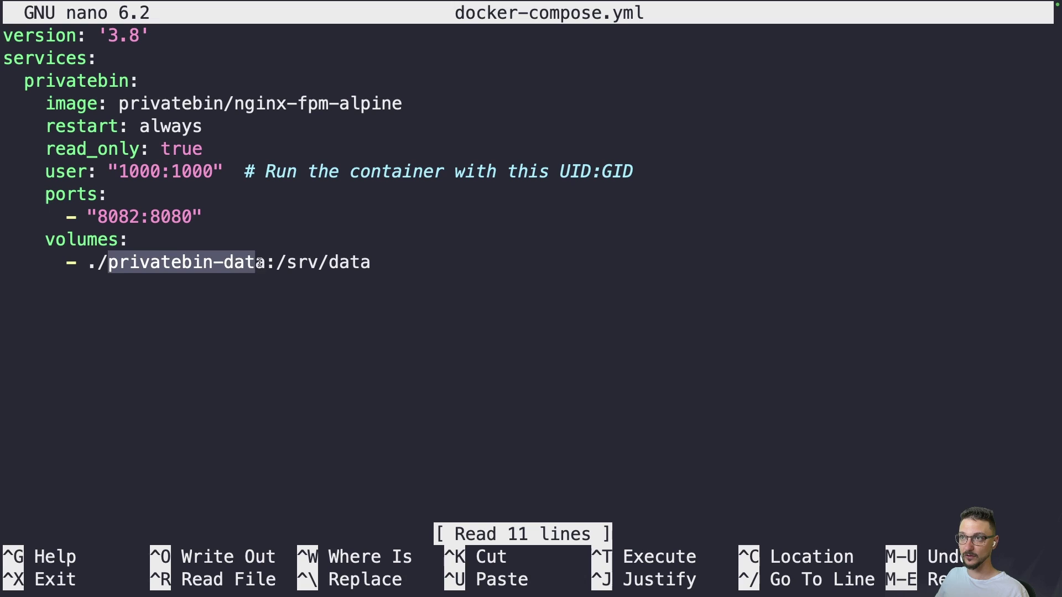
left_click(288, 296)
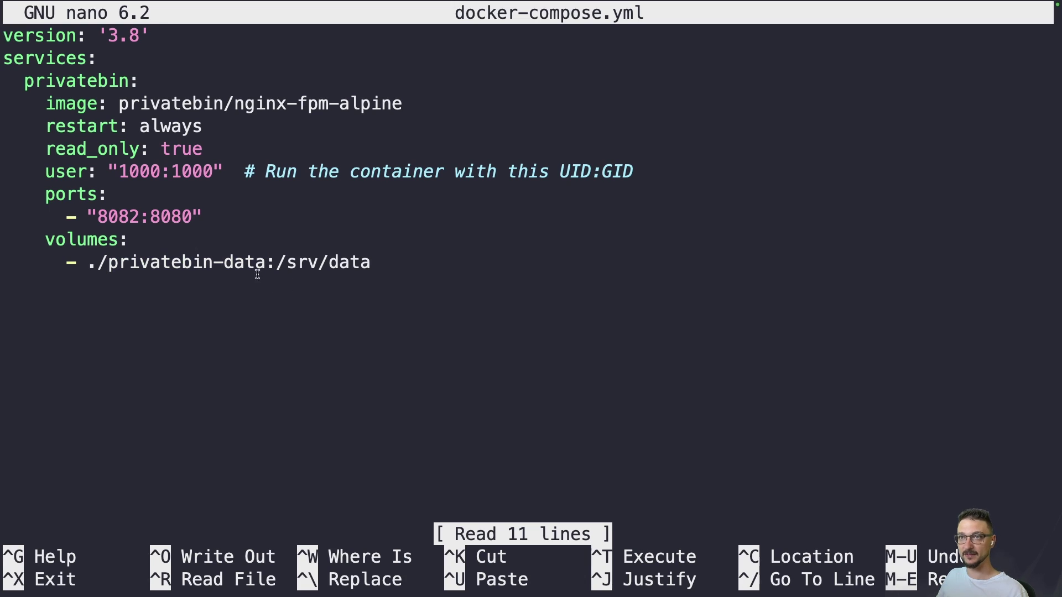
left_click_drag(34, 171, 225, 171)
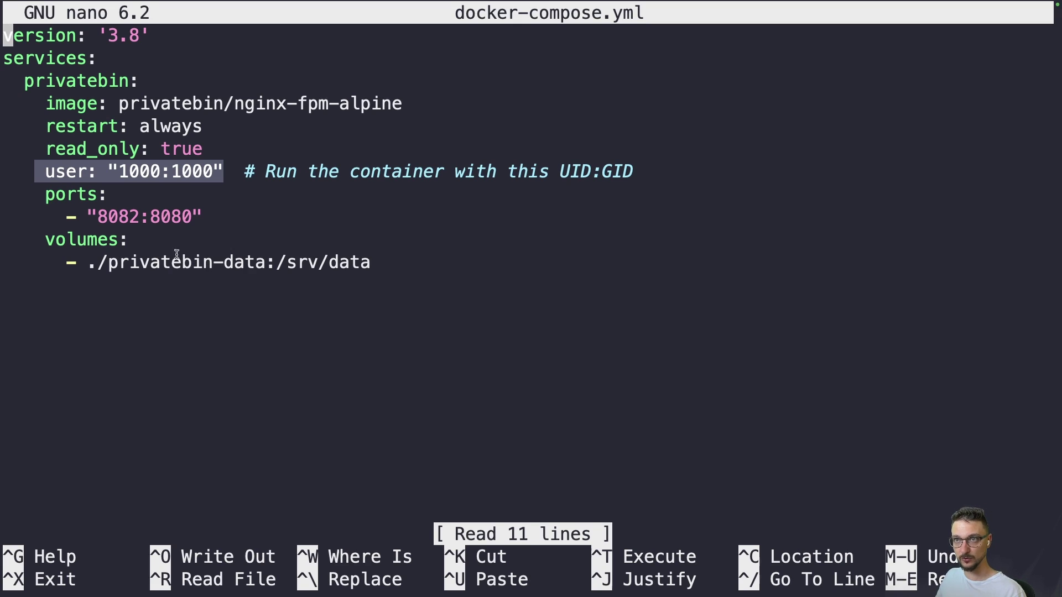
left_click(65, 176)
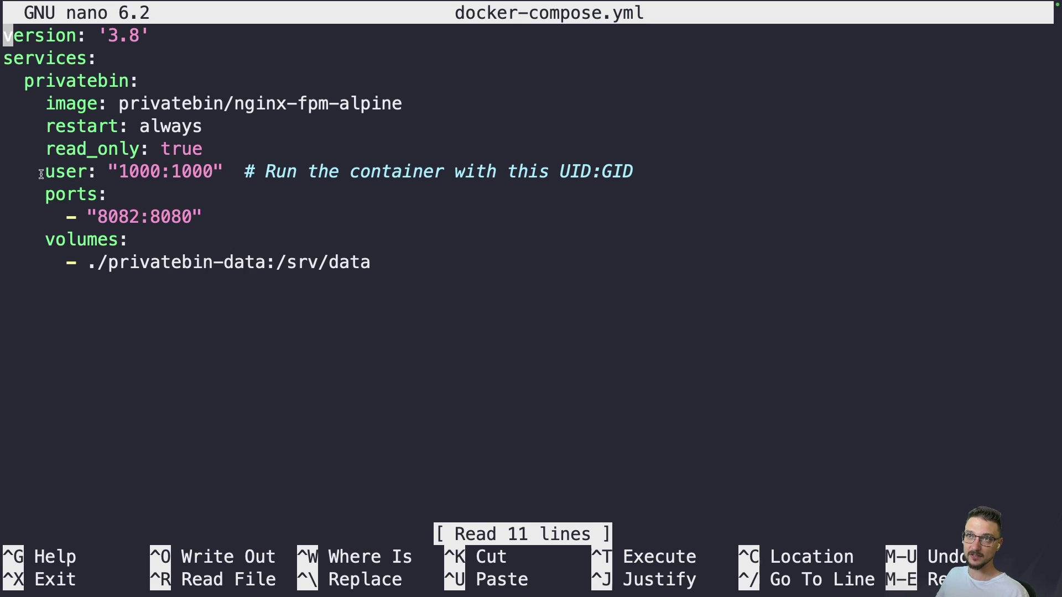
left_click_drag(41, 174, 224, 173)
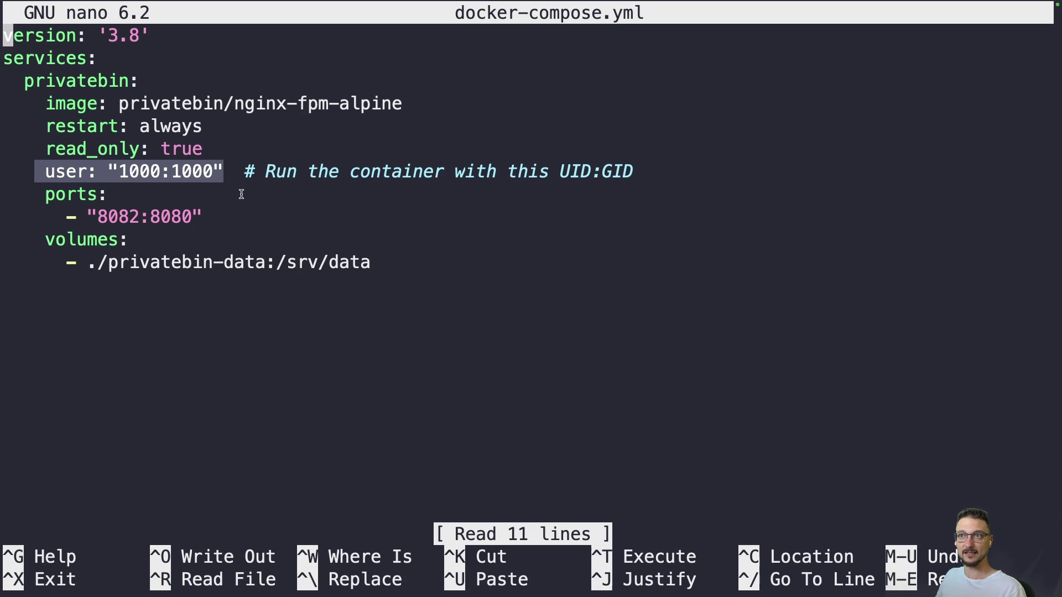
left_click(198, 275)
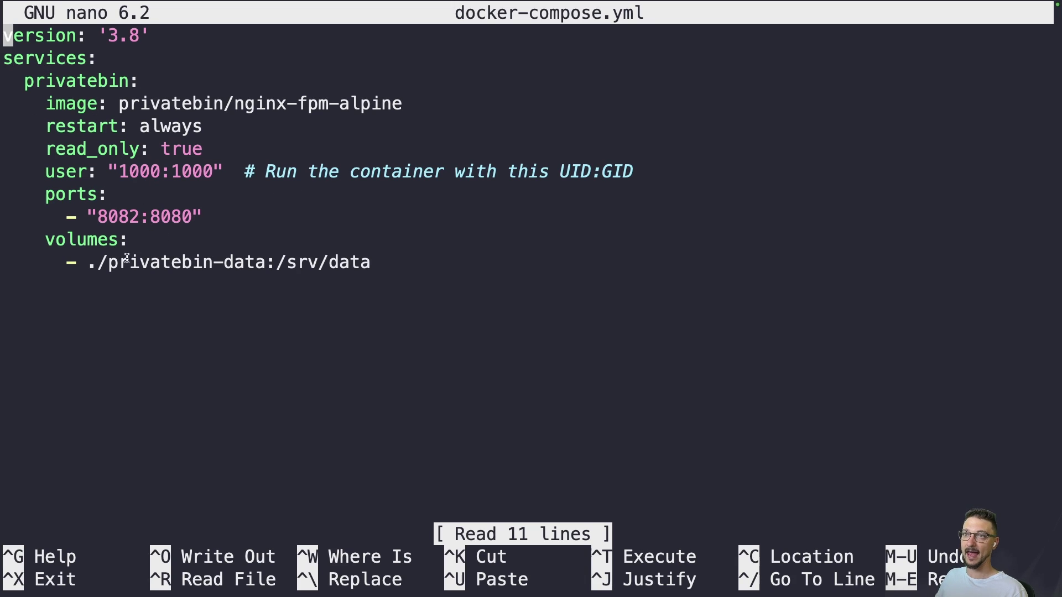
left_click_drag(98, 262, 266, 264)
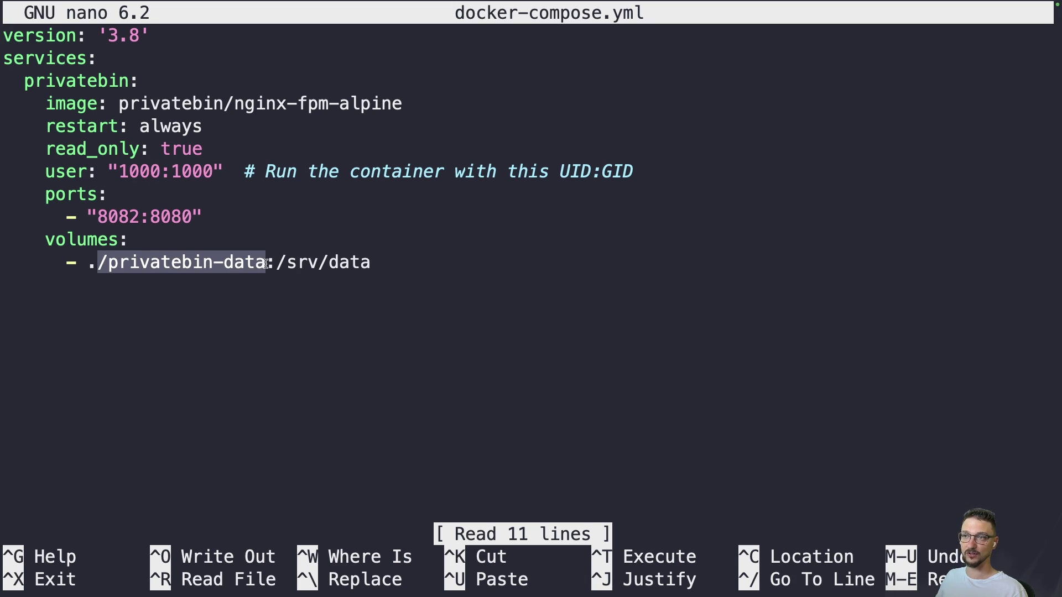
left_click(360, 332)
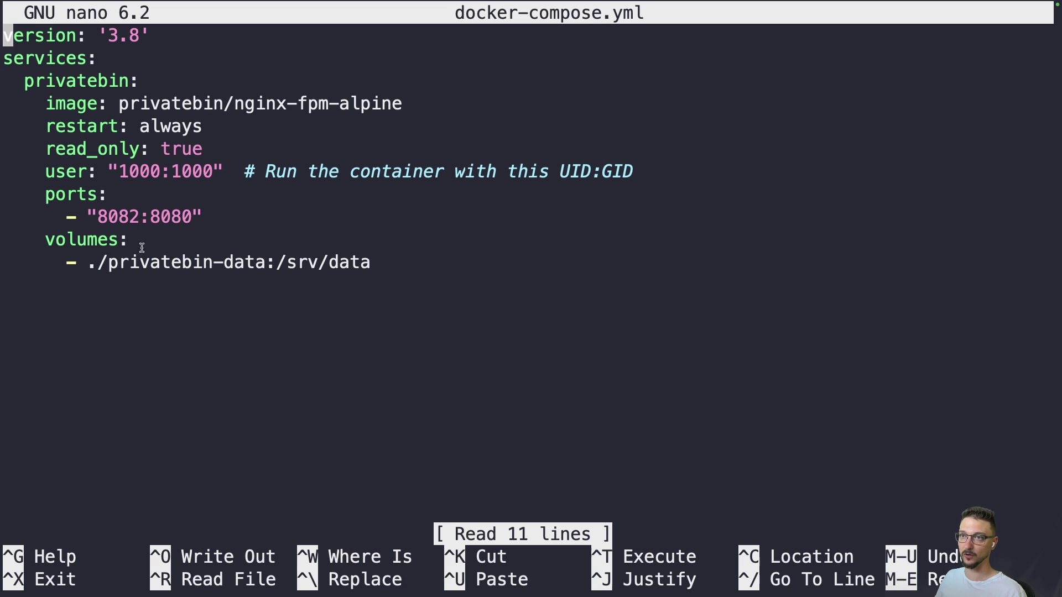
left_click_drag(109, 262, 266, 261)
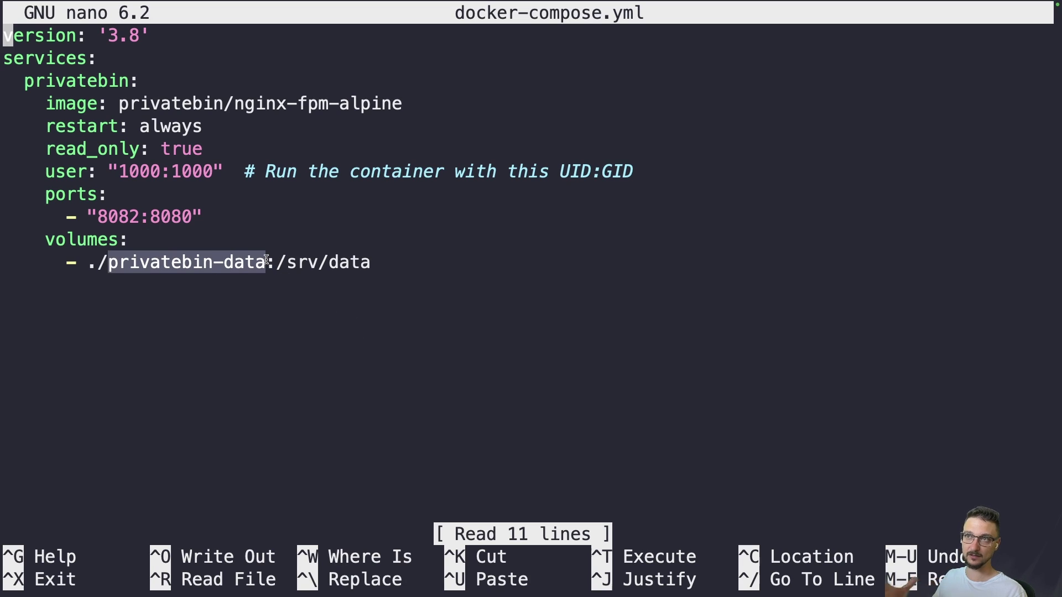
left_click(184, 204)
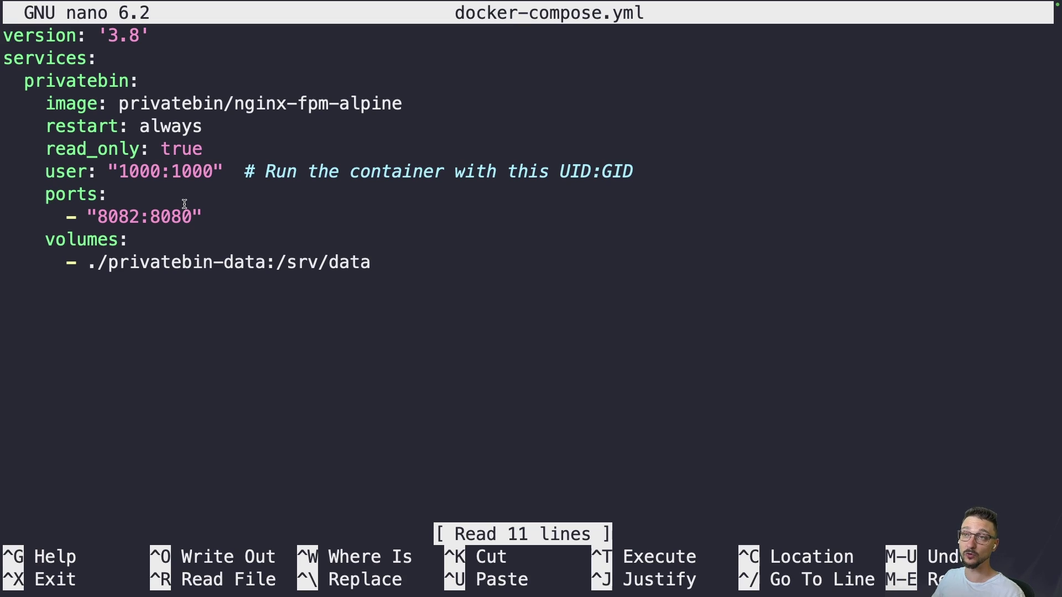
left_click_drag(45, 171, 215, 168)
double_click(148, 174)
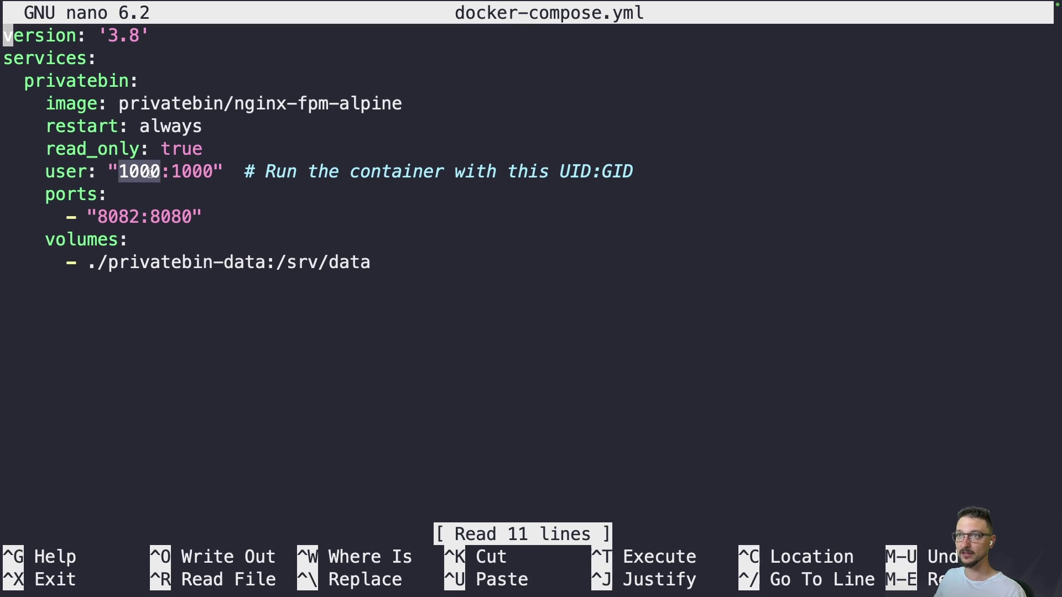
double_click(185, 172)
left_click(219, 182)
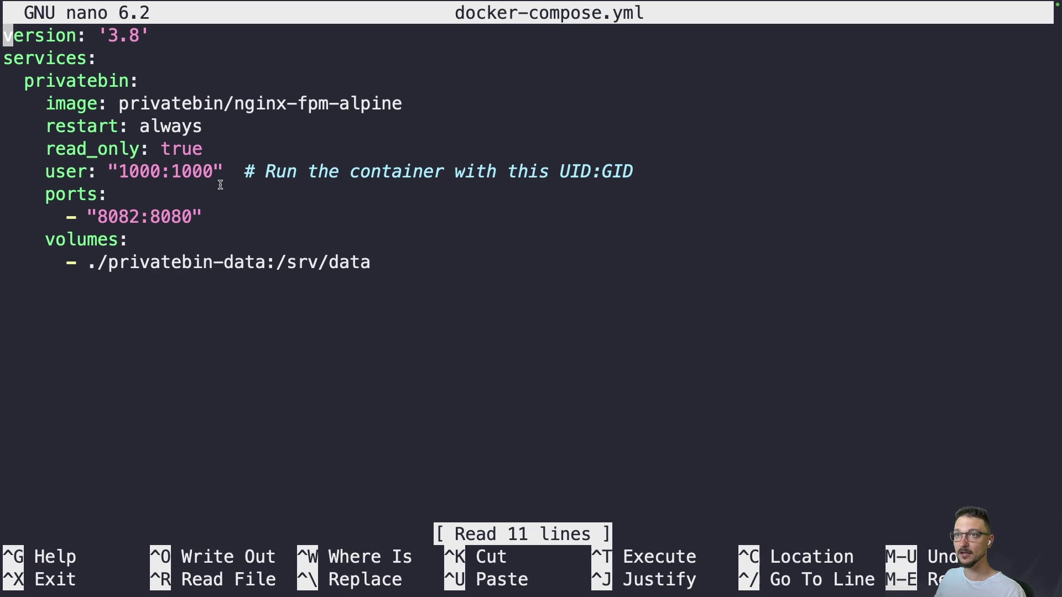
Step: Highlight the privatebin-data folder name and the 8082 host port in docker-compose.yml
left_click_drag(108, 264, 265, 266)
left_click(412, 346)
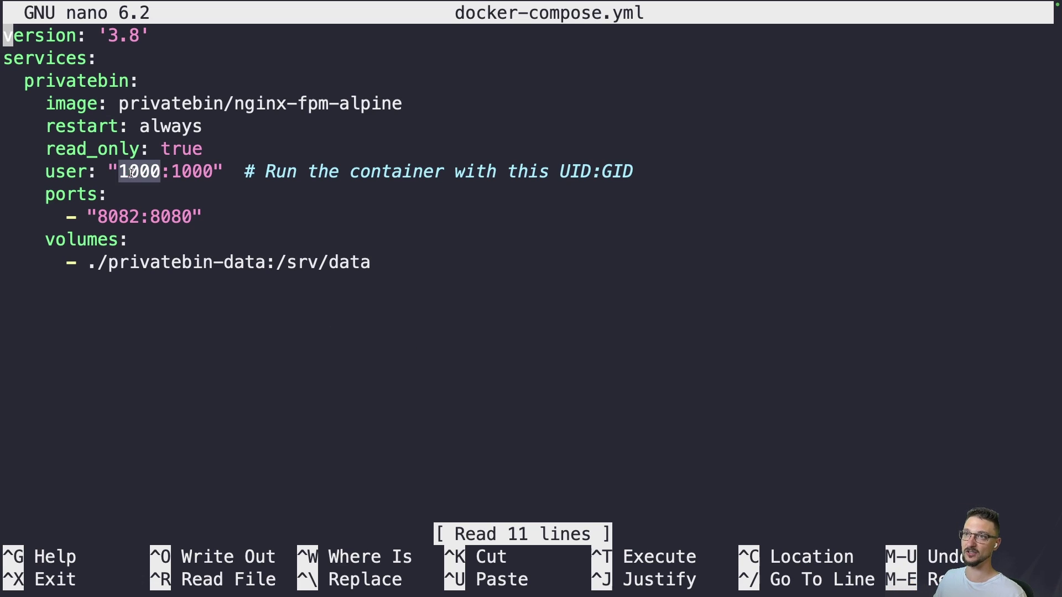
double_click(120, 217)
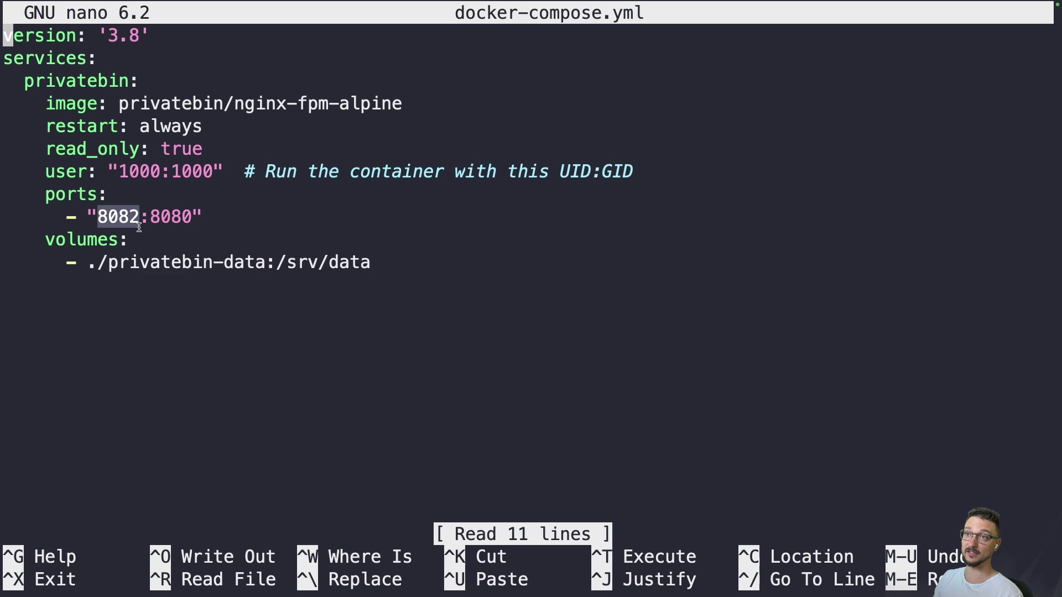
left_click(112, 217)
double_click(114, 217)
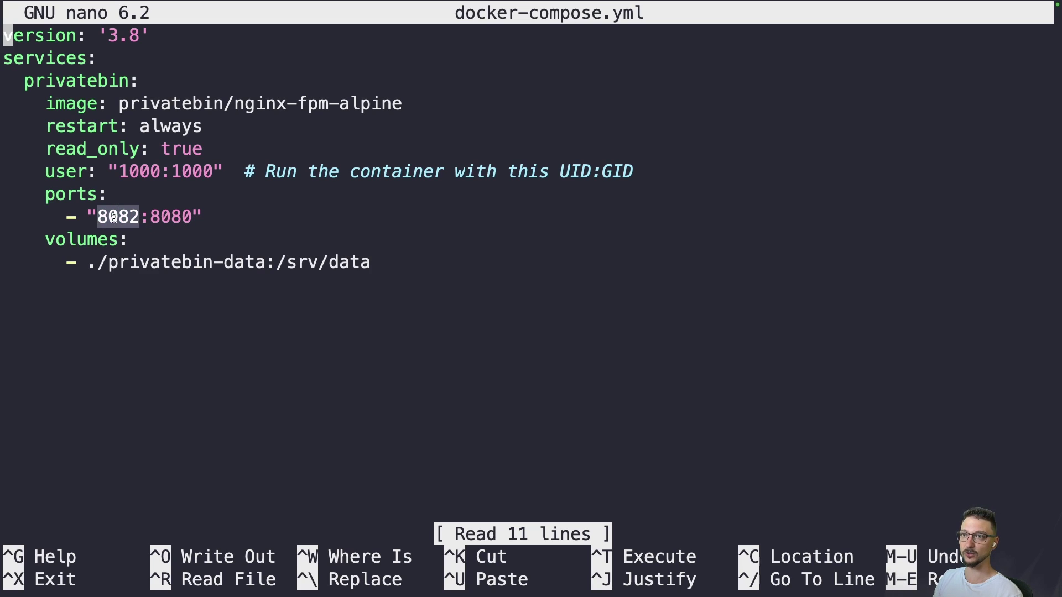
left_click(175, 232)
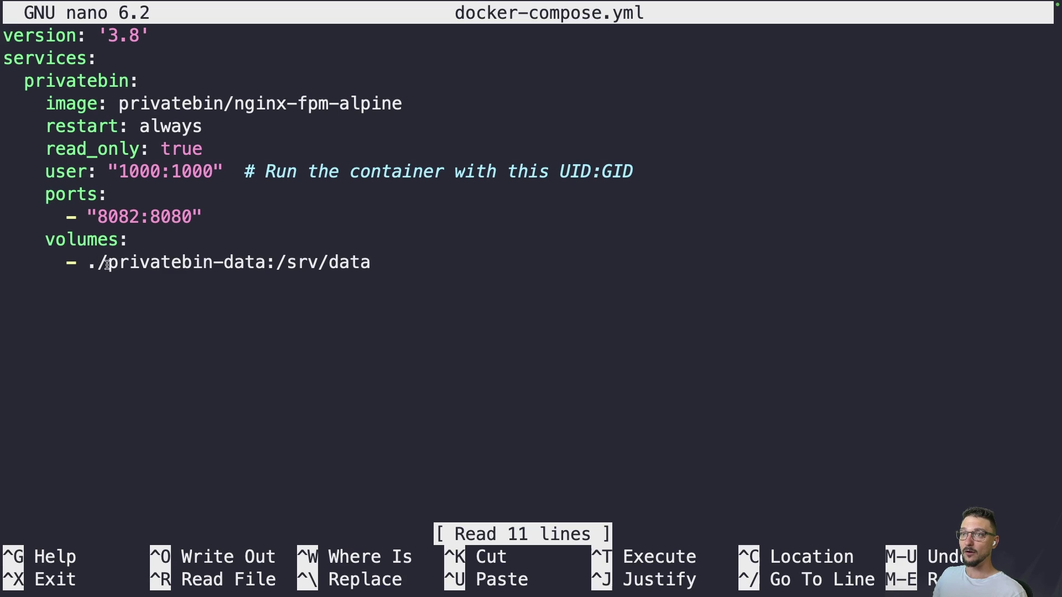
Step: Highlight the ./privatebin-data host path and /srv/data container path of the volume
left_click_drag(92, 265, 276, 263)
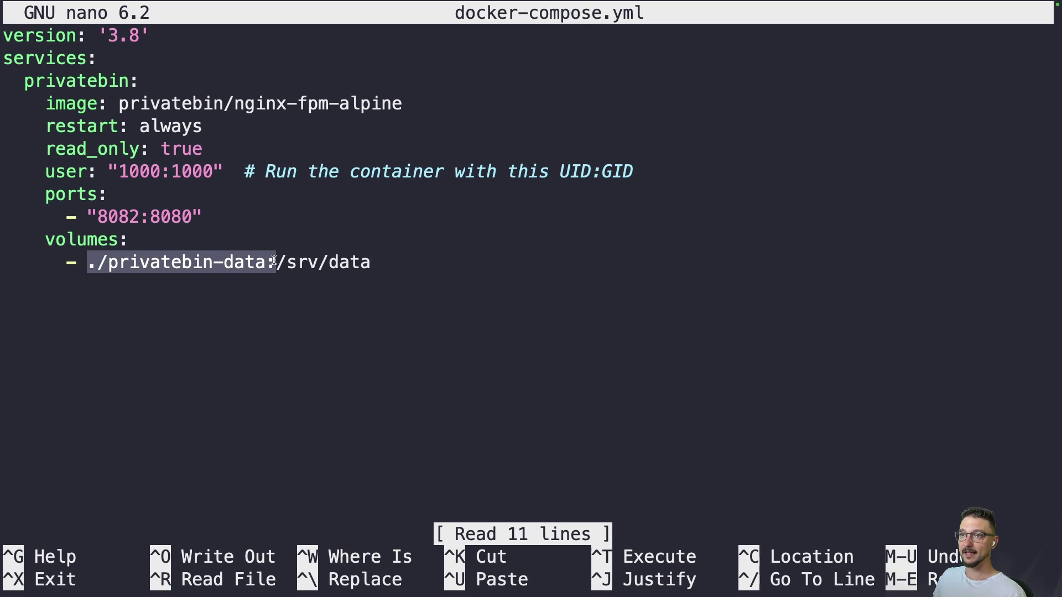
left_click(89, 268)
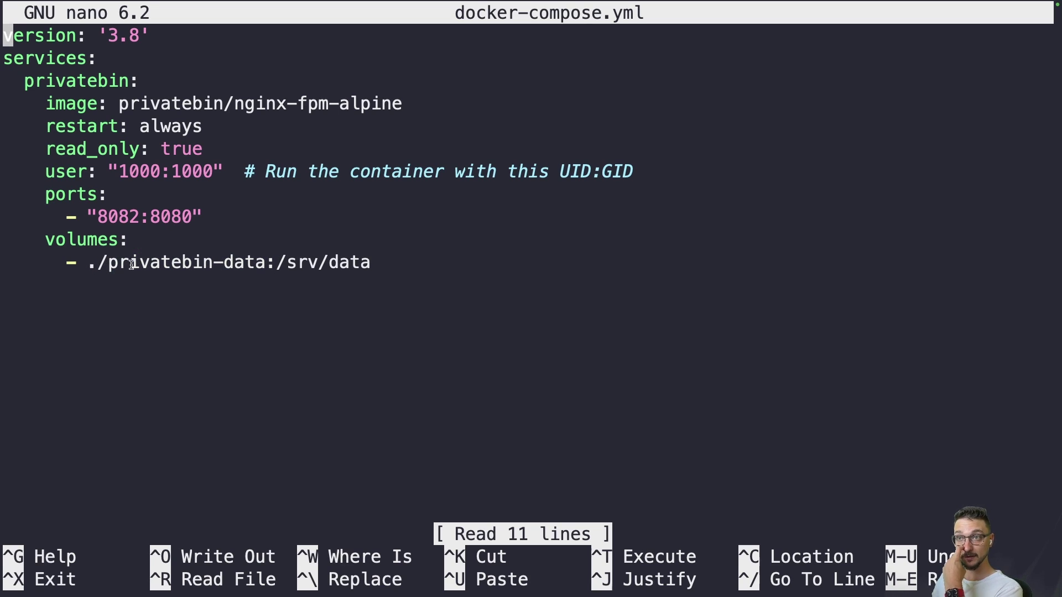
left_click_drag(108, 266, 238, 268)
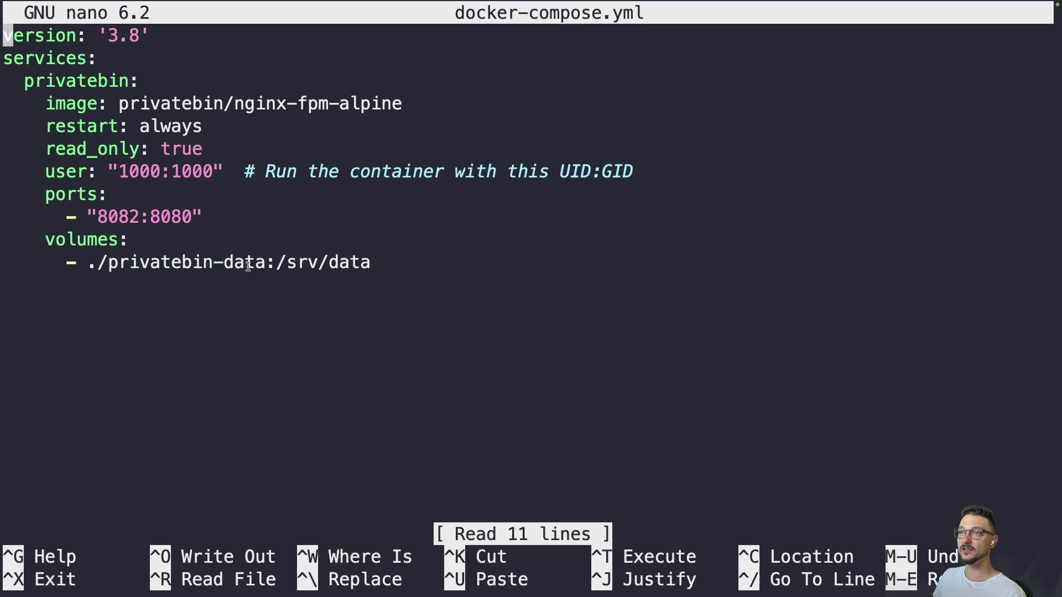
double_click(248, 267)
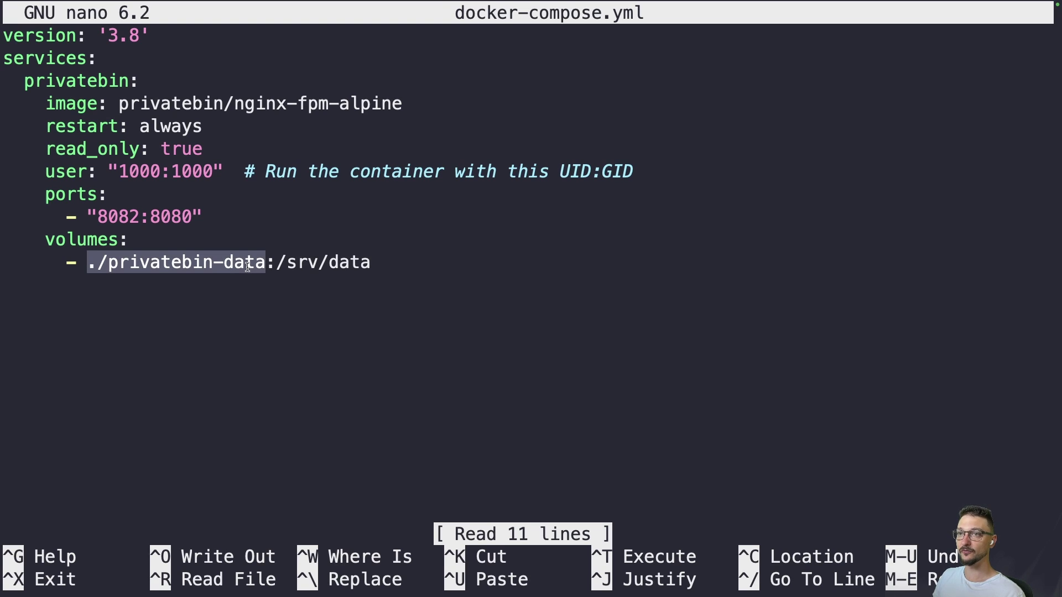
left_click(256, 305)
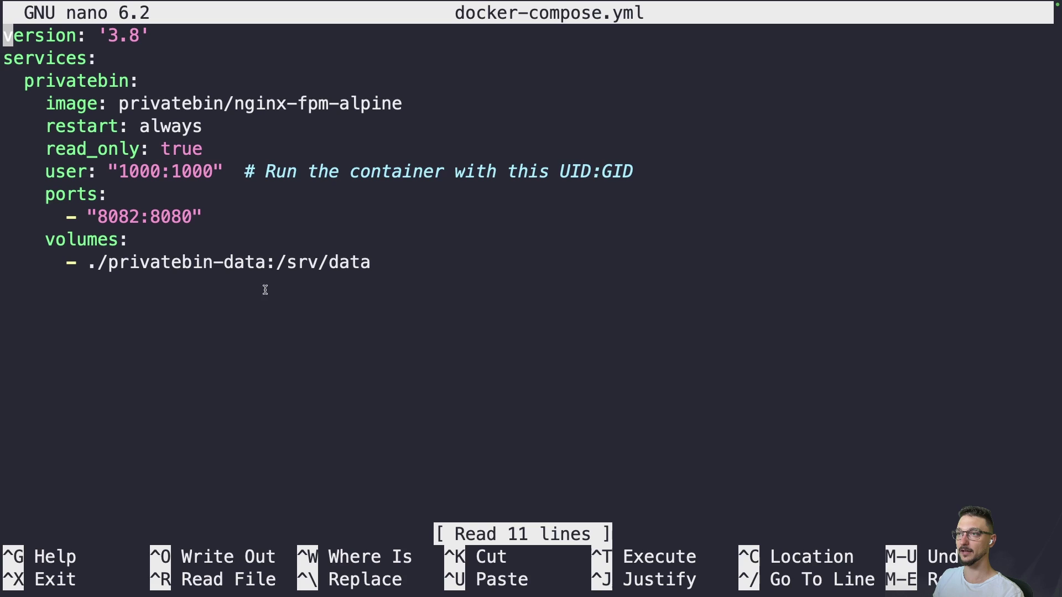
left_click_drag(273, 262, 375, 263)
left_click(374, 280)
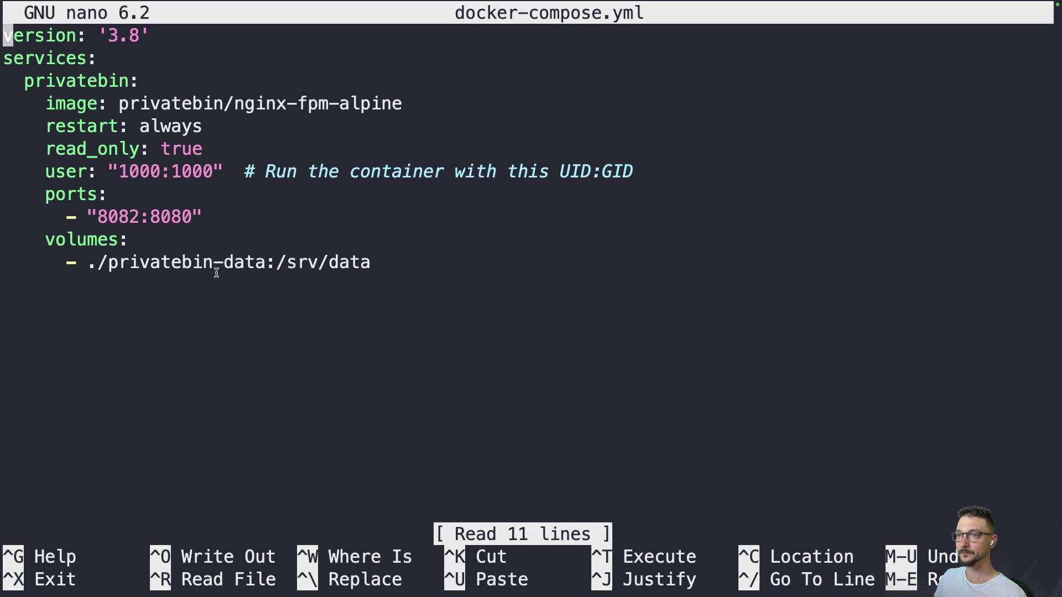
Step: Mark the privatebin-data folder name again, then exit nano without saving
left_click_drag(108, 262, 266, 262)
left_click(324, 284)
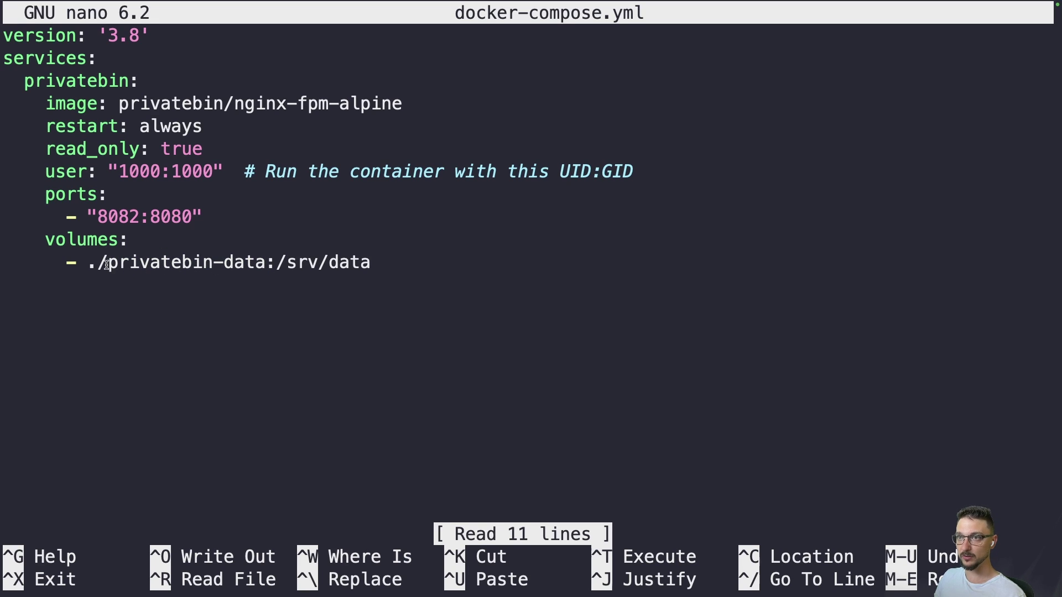
left_click_drag(108, 262, 261, 260)
left_click(276, 279)
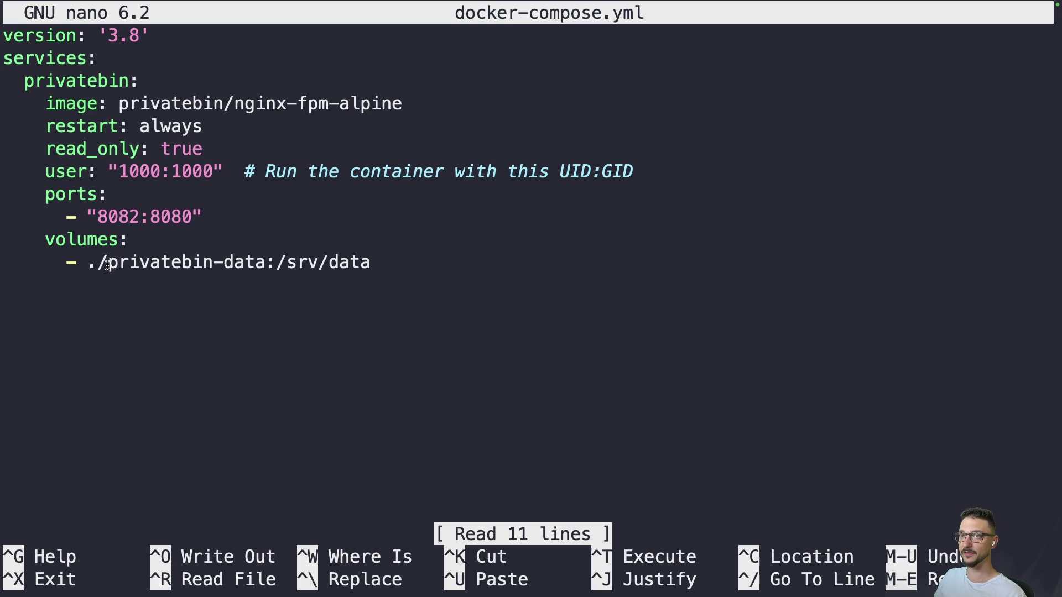
left_click_drag(108, 262, 266, 268)
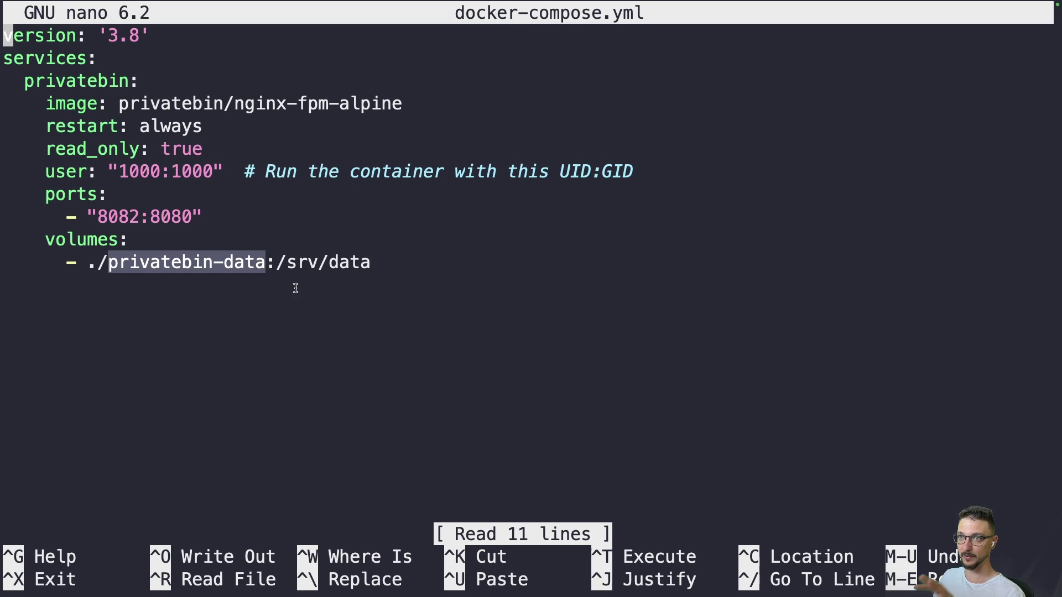
left_click(317, 309)
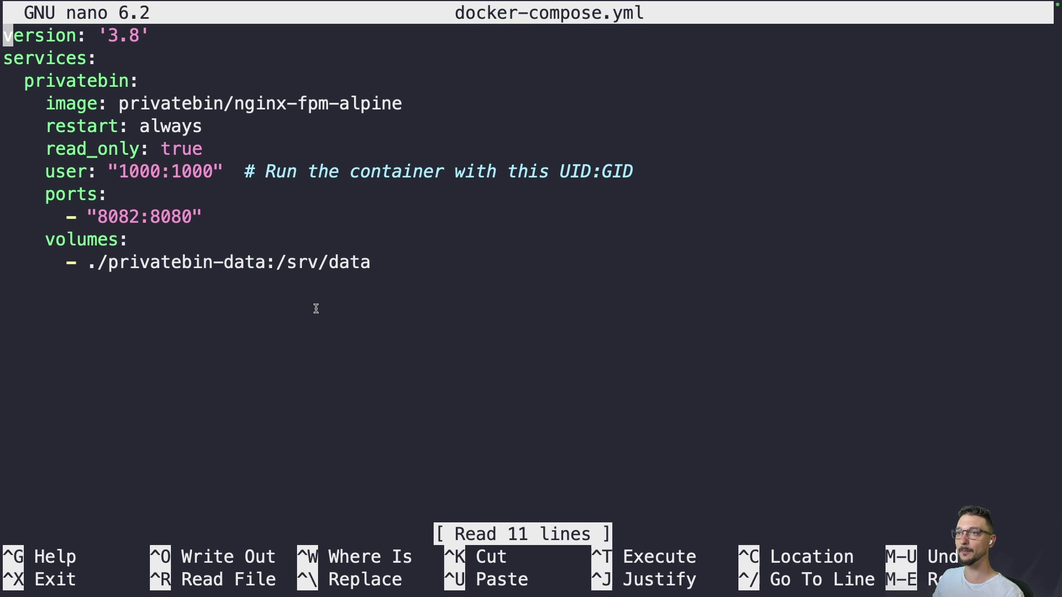
left_click_drag(109, 262, 263, 260)
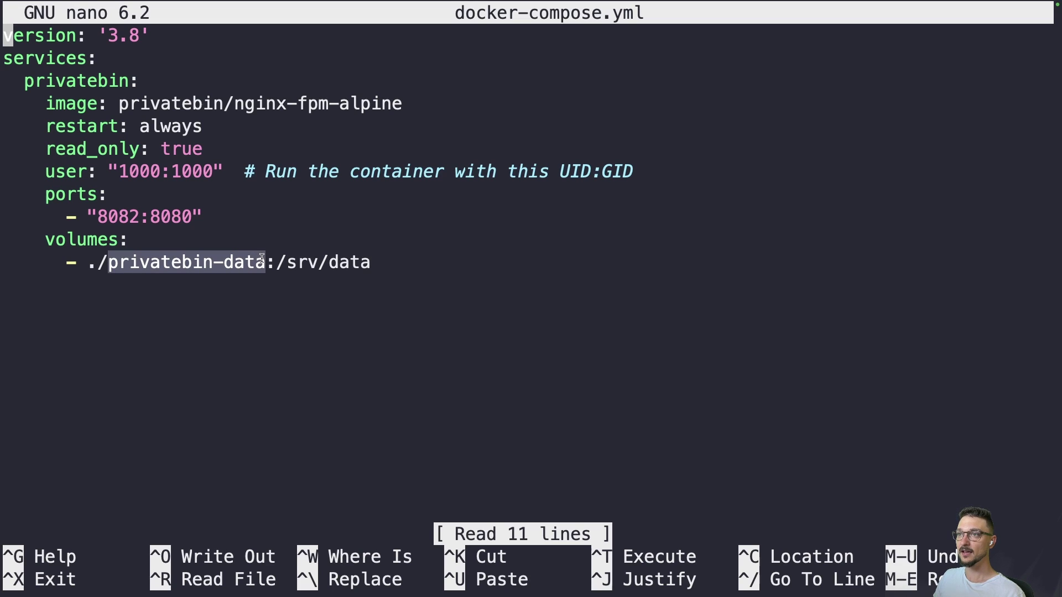
left_click(278, 308)
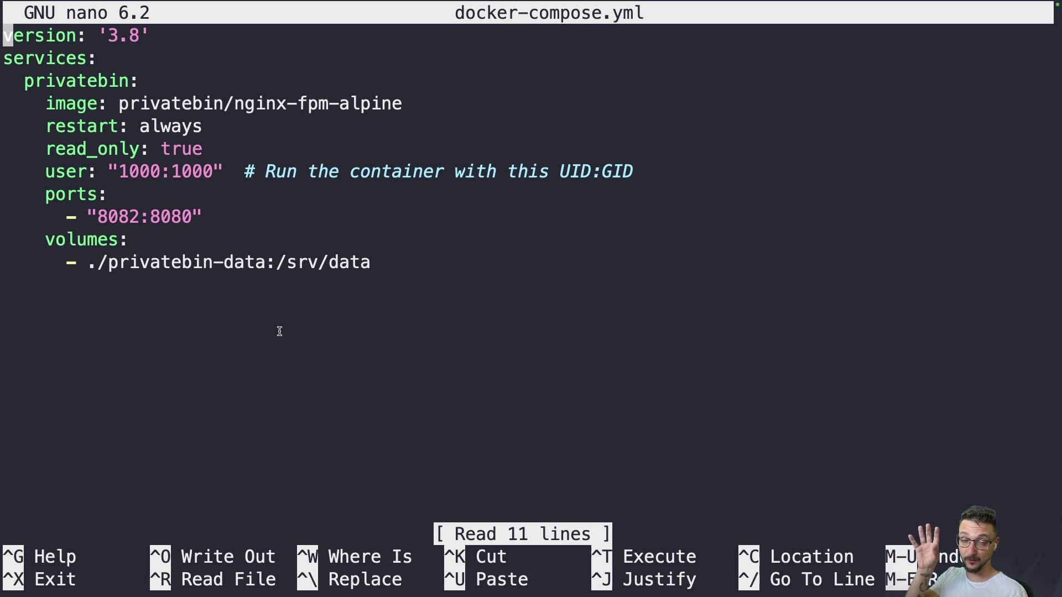
key("ctrl+x")
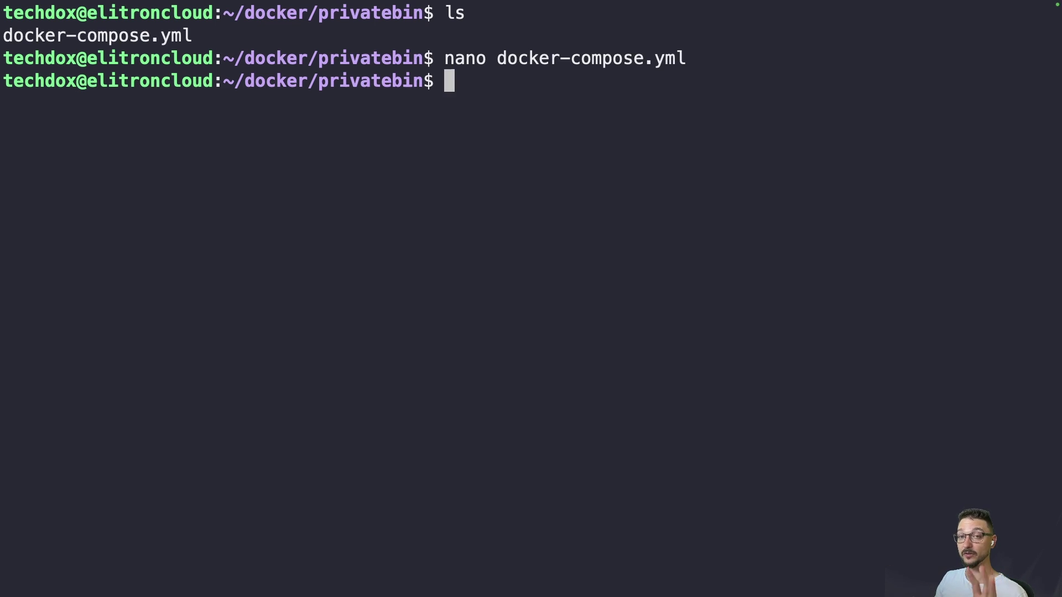
Step: Copy the privatebin-data name from docker-compose.yml and create that folder with mkdir
key("Up")
key("Return")
left_click_drag(108, 262, 265, 262)
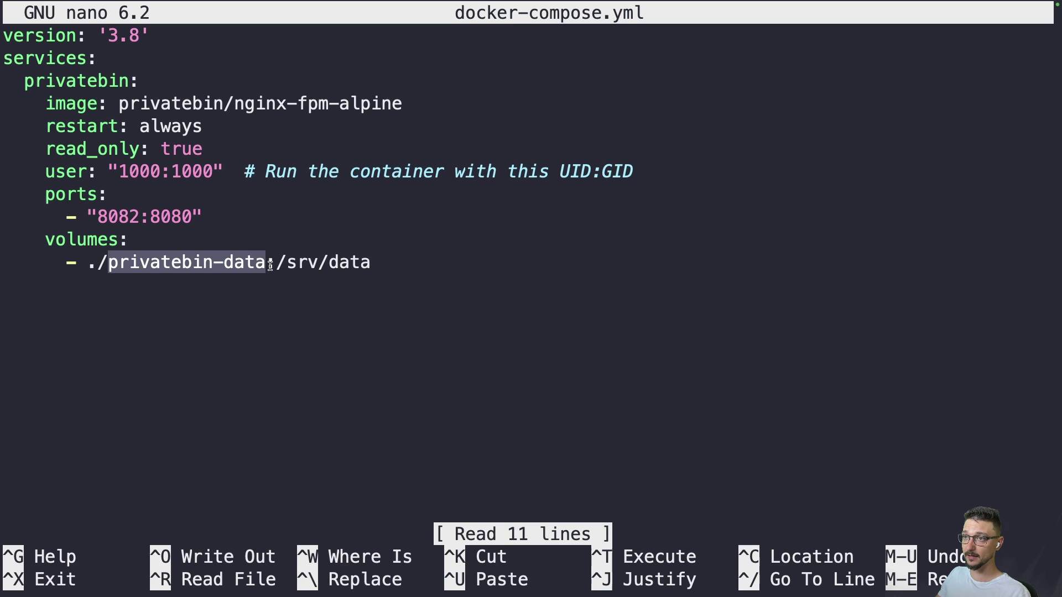
key("ctrl+x")
type("mkdir")
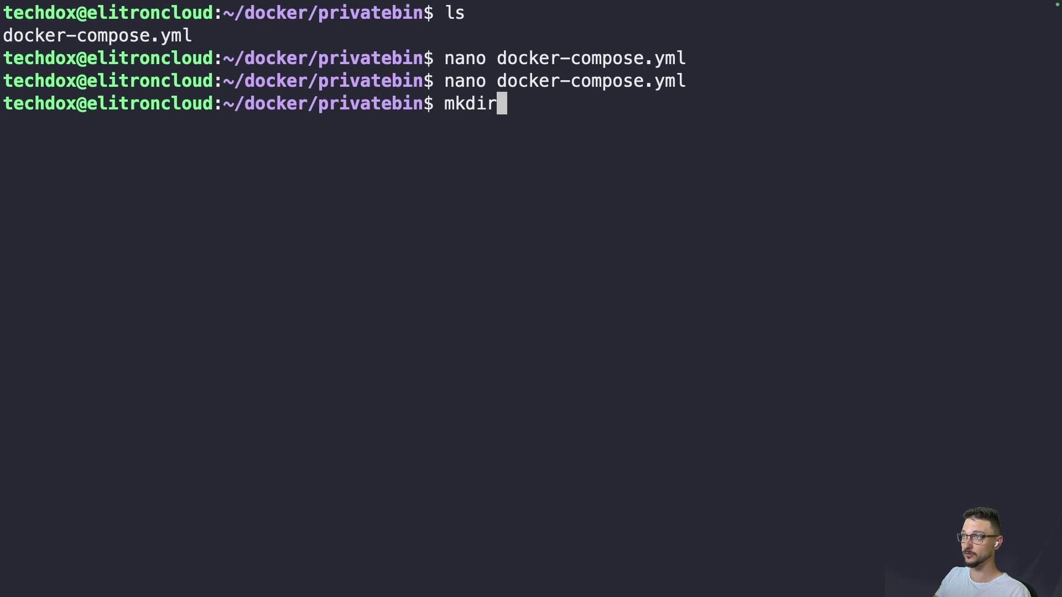
key("super+v")
key("Return")
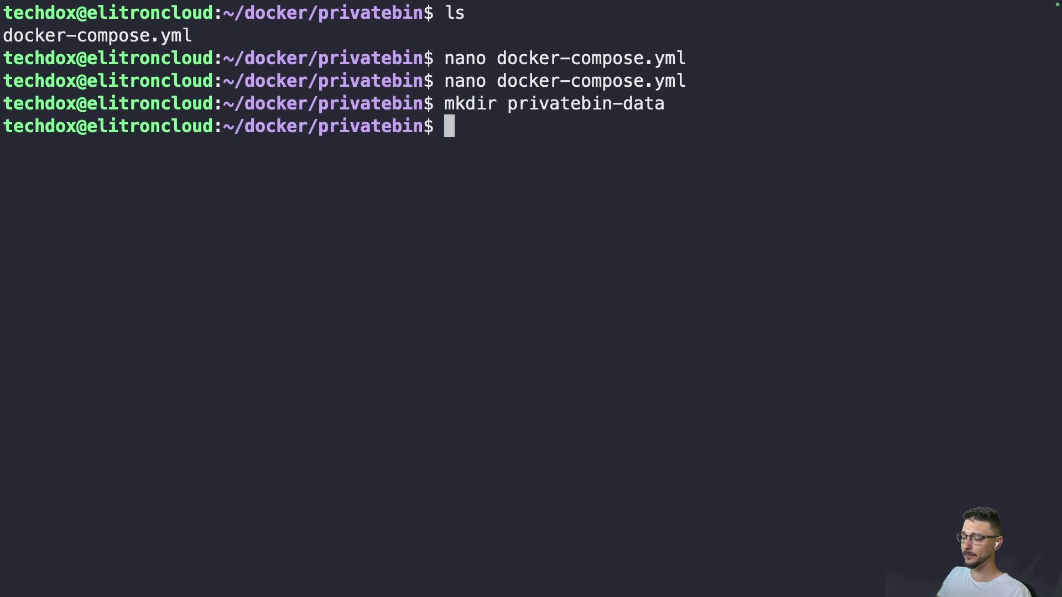
Step: List the folder with ll and check the owner and group of privatebin-data
type("ll")
key("Return")
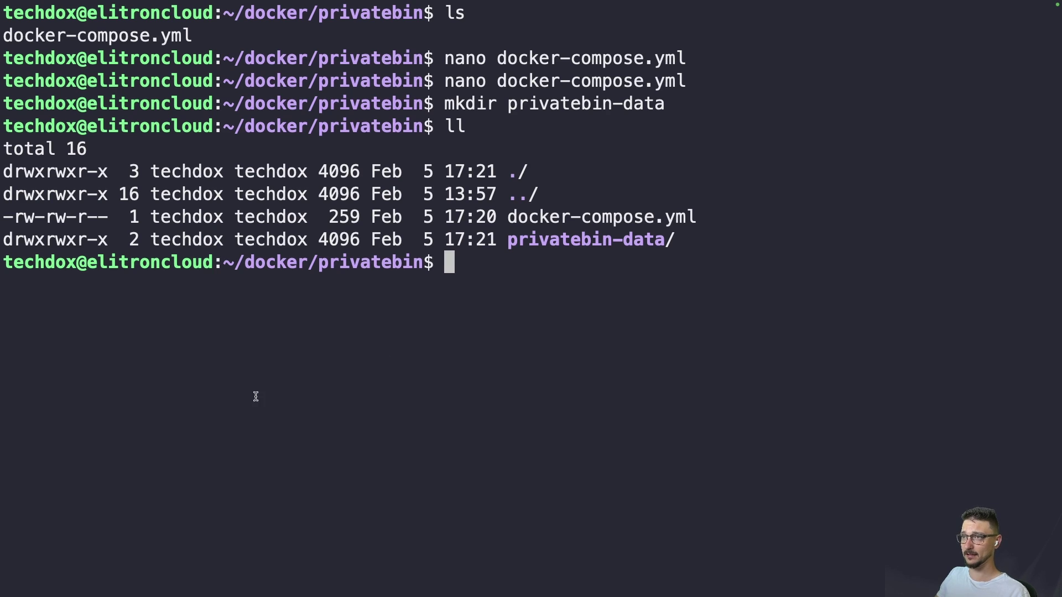
double_click(184, 241)
left_click(240, 243)
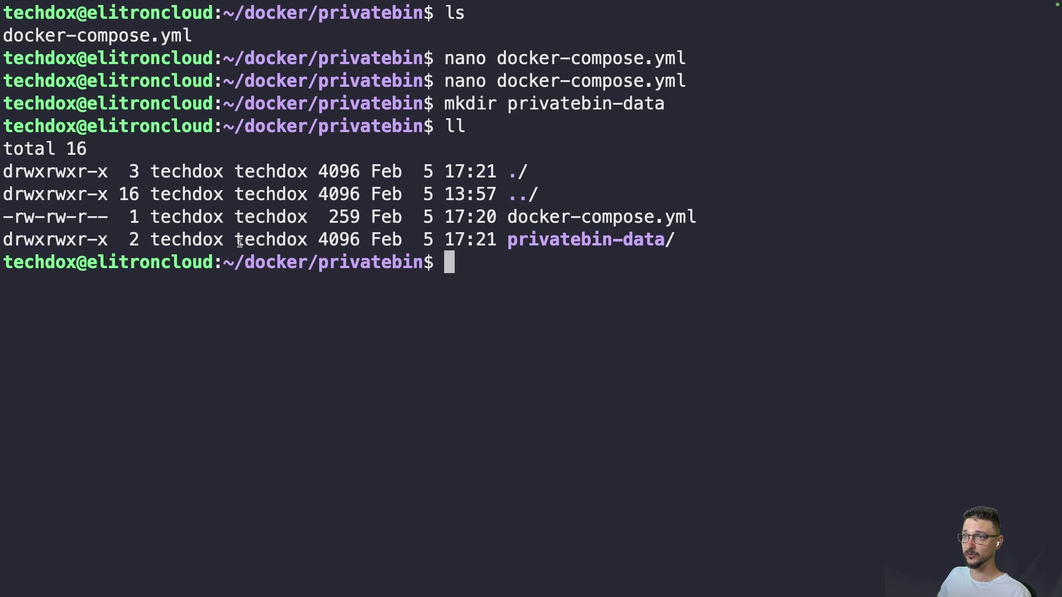
double_click(239, 244)
left_click(695, 243)
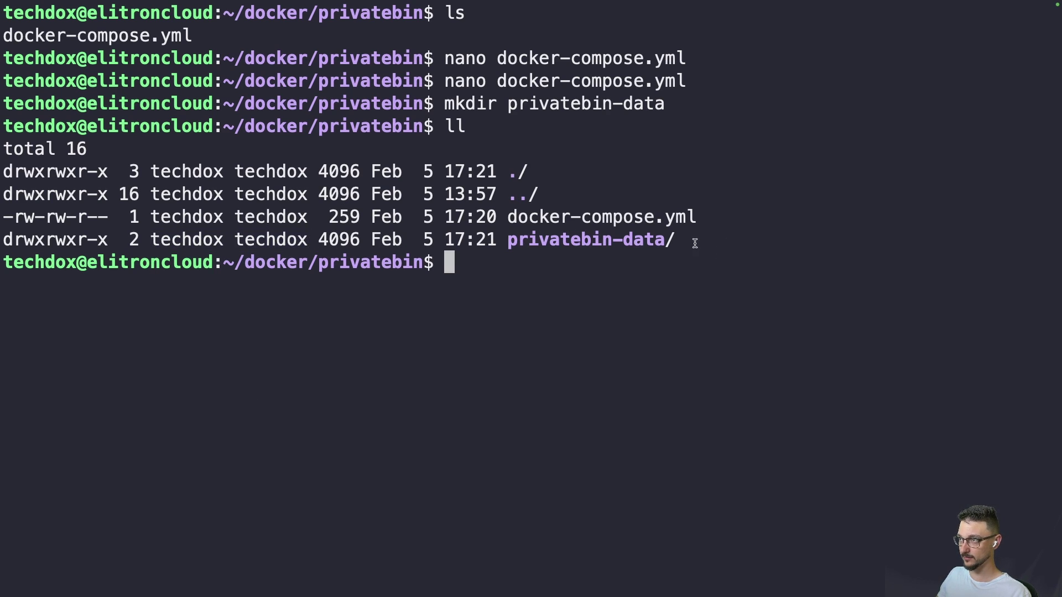
left_click_drag(695, 243, 127, 242)
left_click(515, 174)
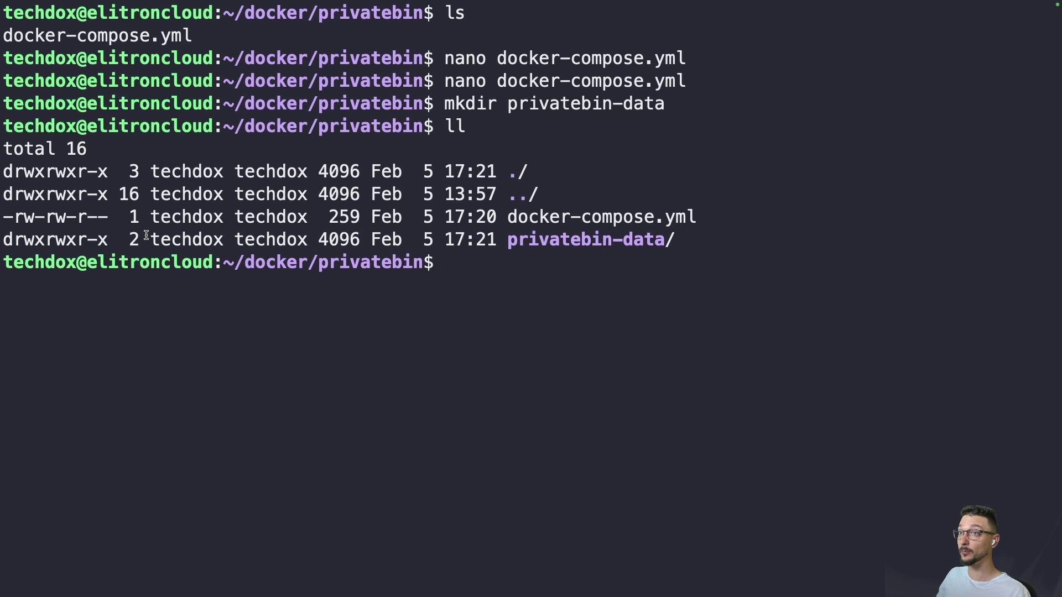
left_click_drag(147, 239, 360, 241)
left_click(507, 316)
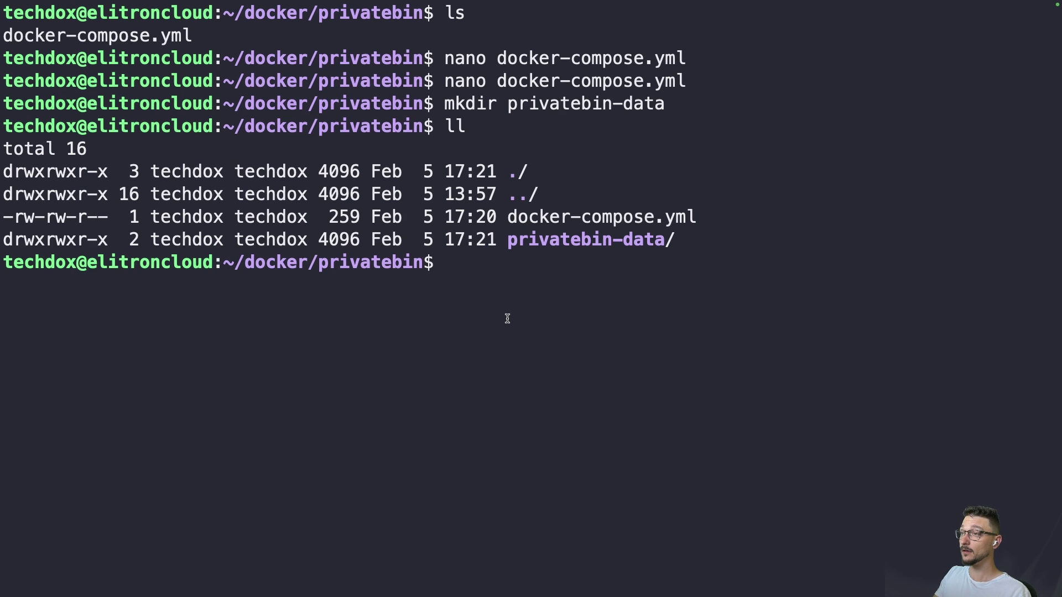
Step: Clear the terminal and run 'docker compose up -d' to start PrivateBin
type("d")
key("BackSpace")
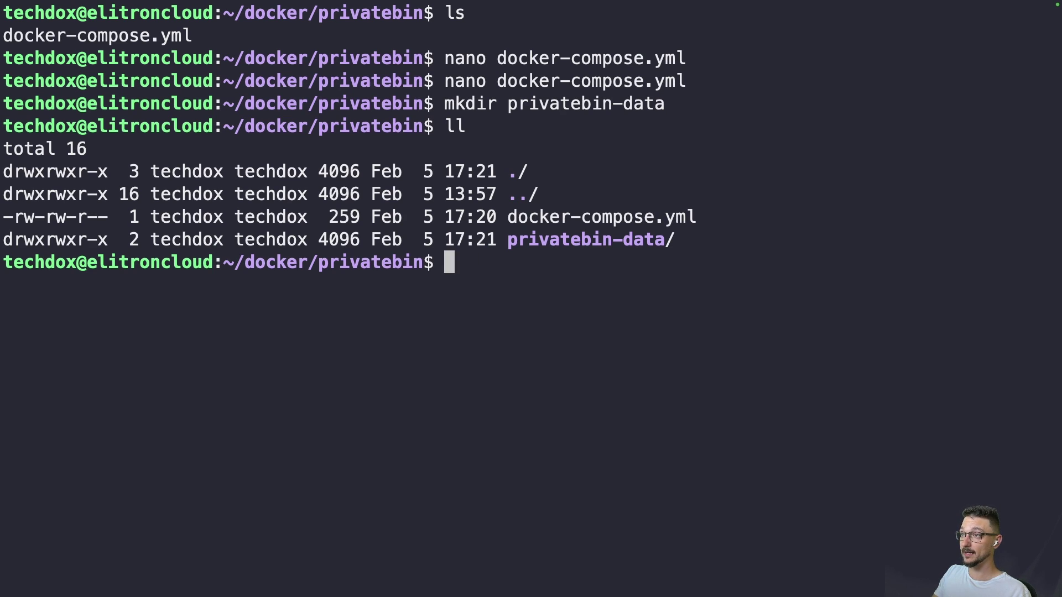
type("clear")
key("Return")
type("docker c")
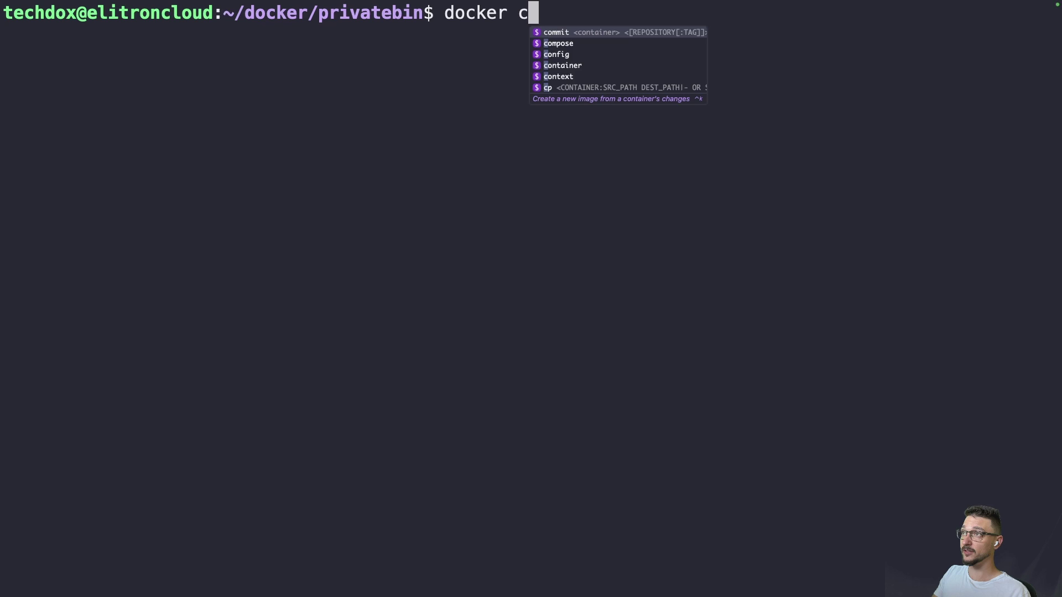
type("ompose up ")
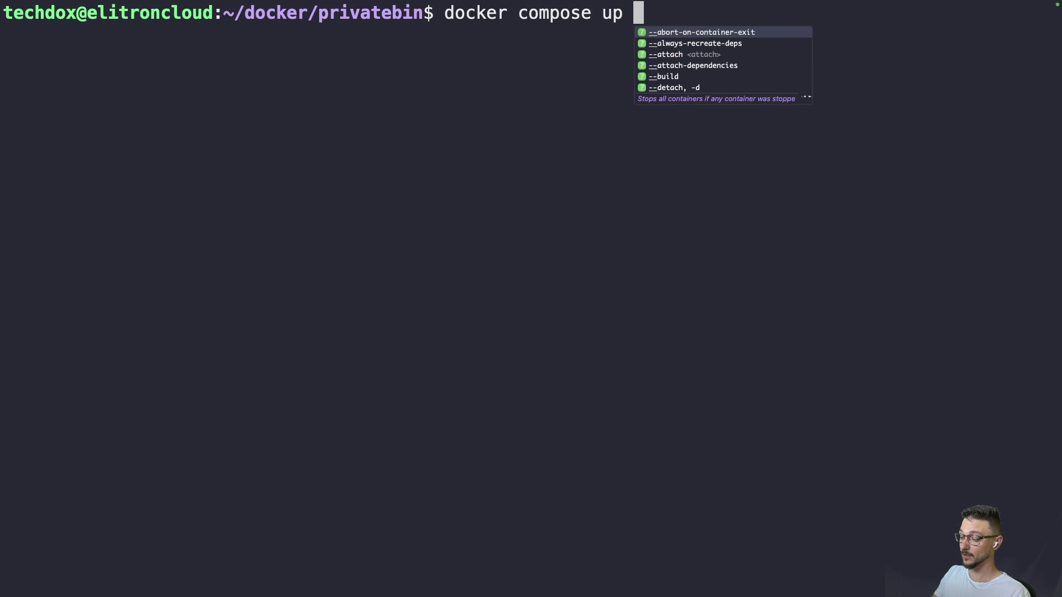
type("-d")
key("Return")
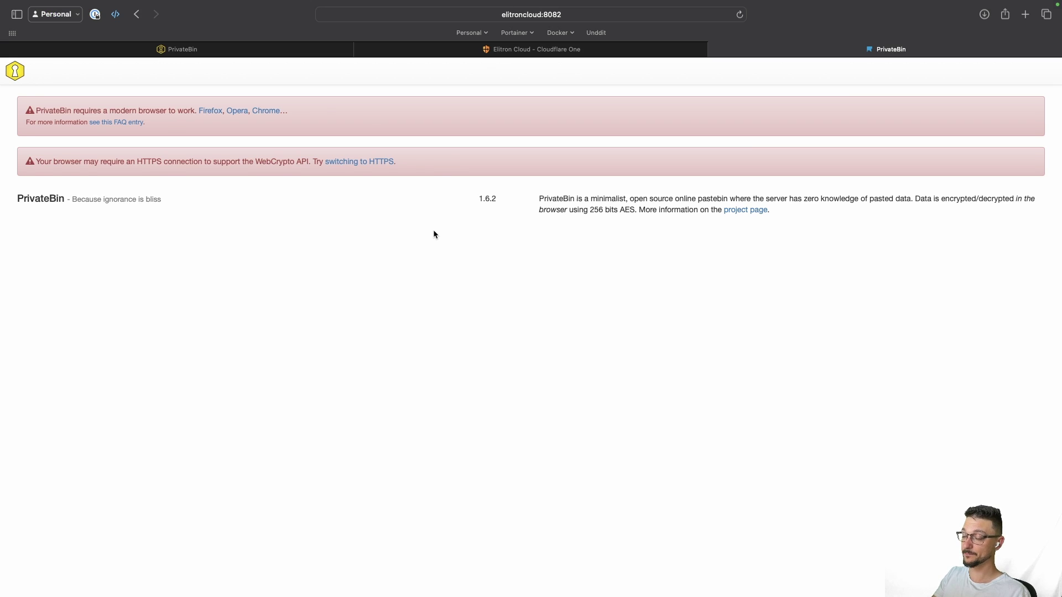
Step: Enlarge the page, highlight its HTTPS and WebCrypto requirements, then view the tunnel's public hostnames
key("super+plus")
key("super+plus")
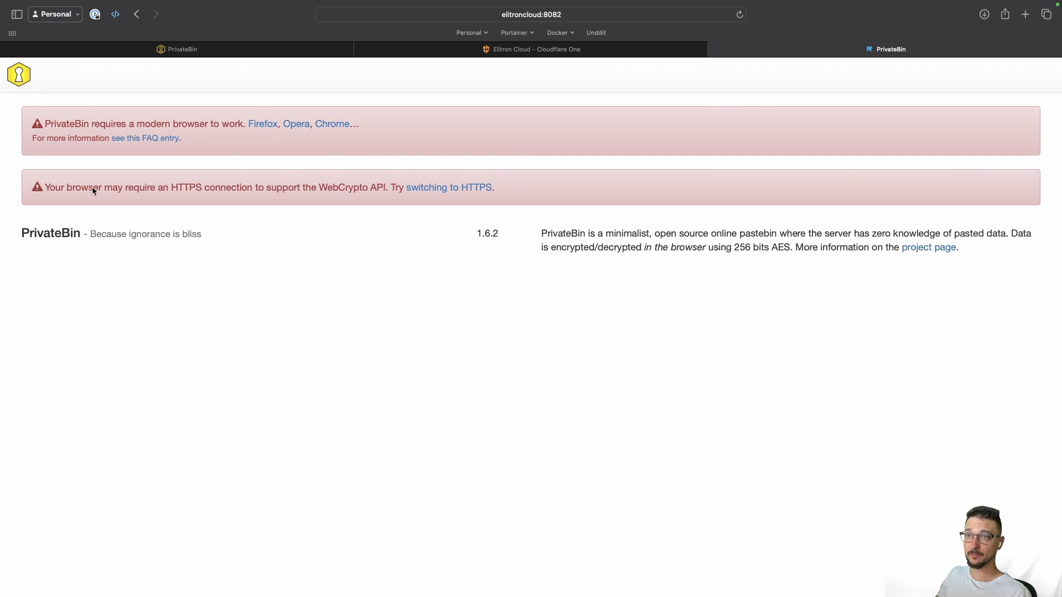
left_click_drag(72, 188, 197, 190)
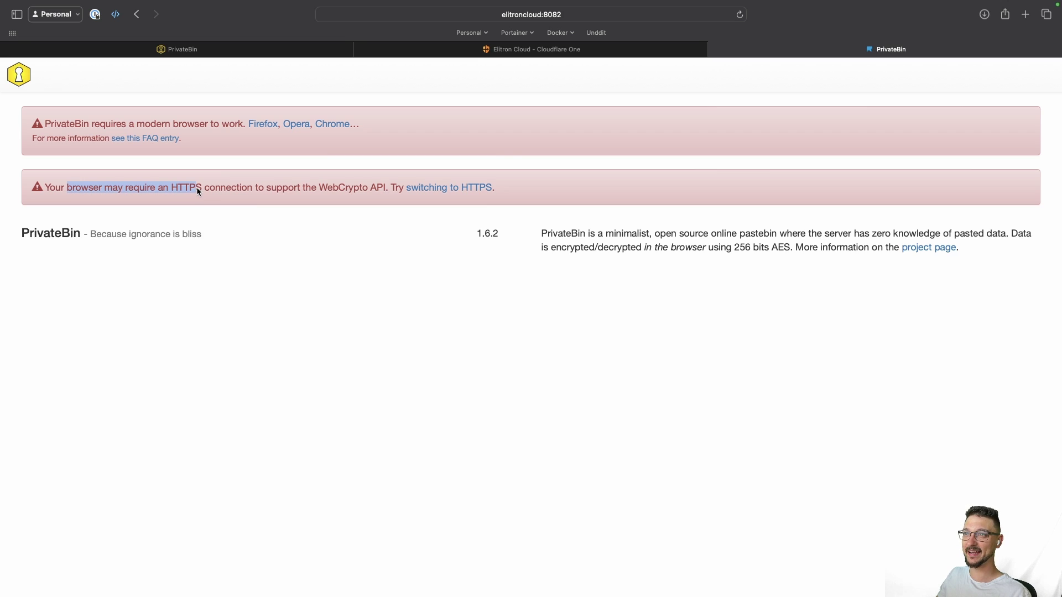
left_click(201, 189)
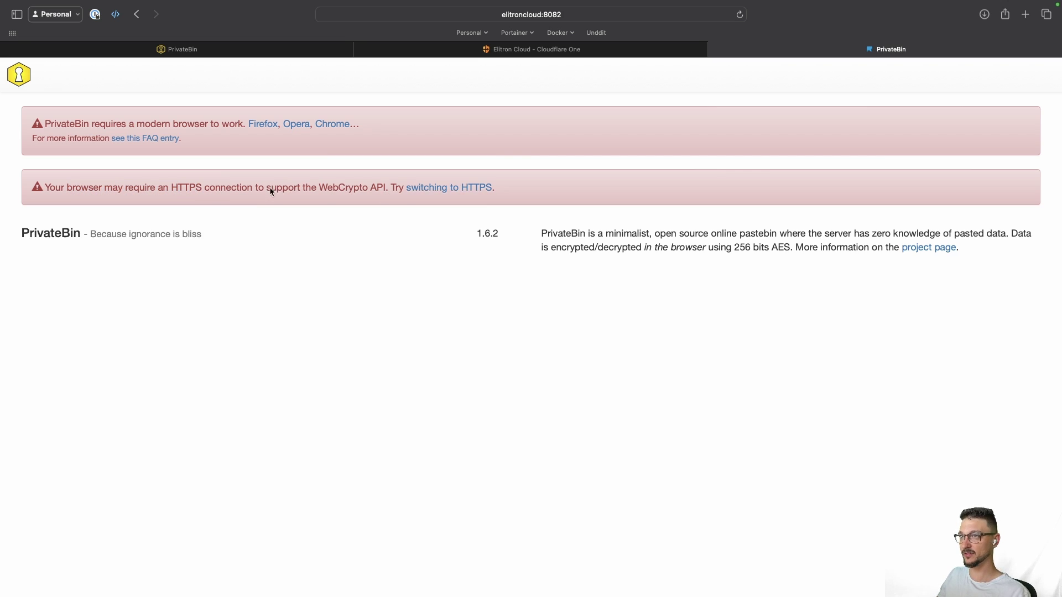
left_click_drag(242, 188, 313, 190)
left_click(414, 263)
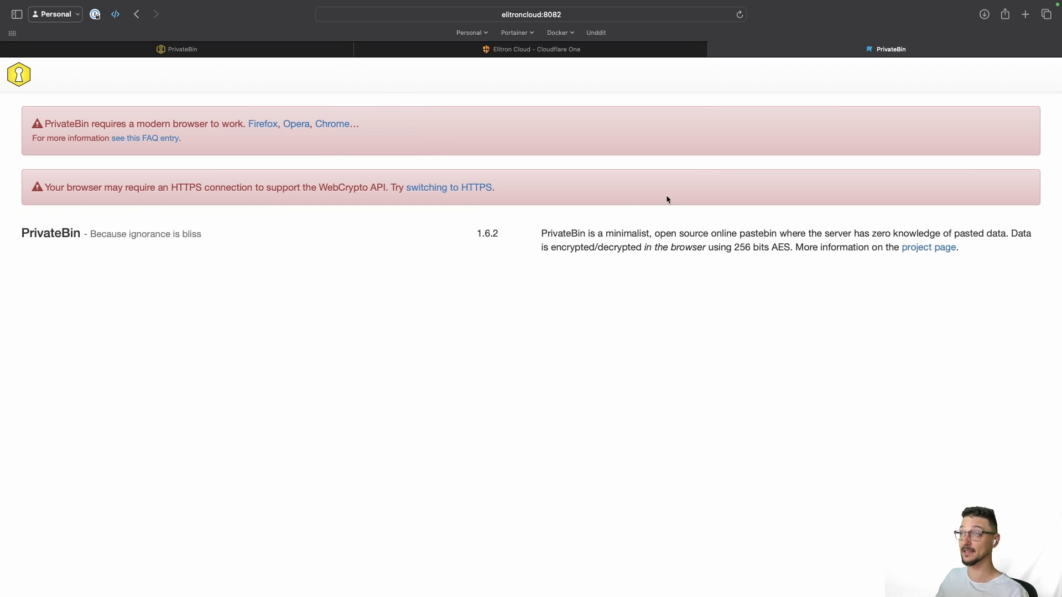
left_click(521, 52)
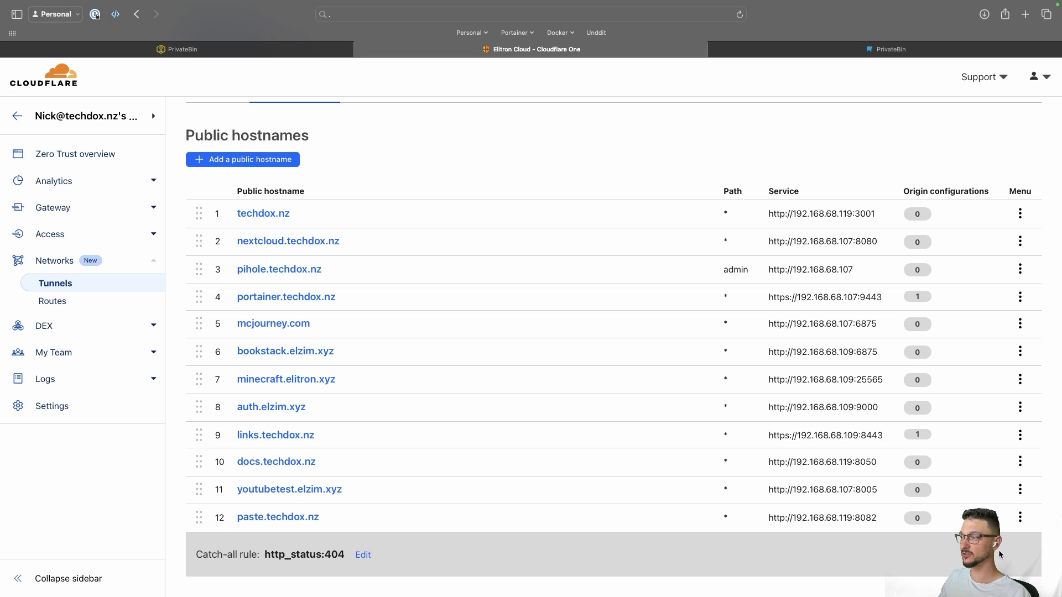
left_click_drag(768, 518, 876, 521)
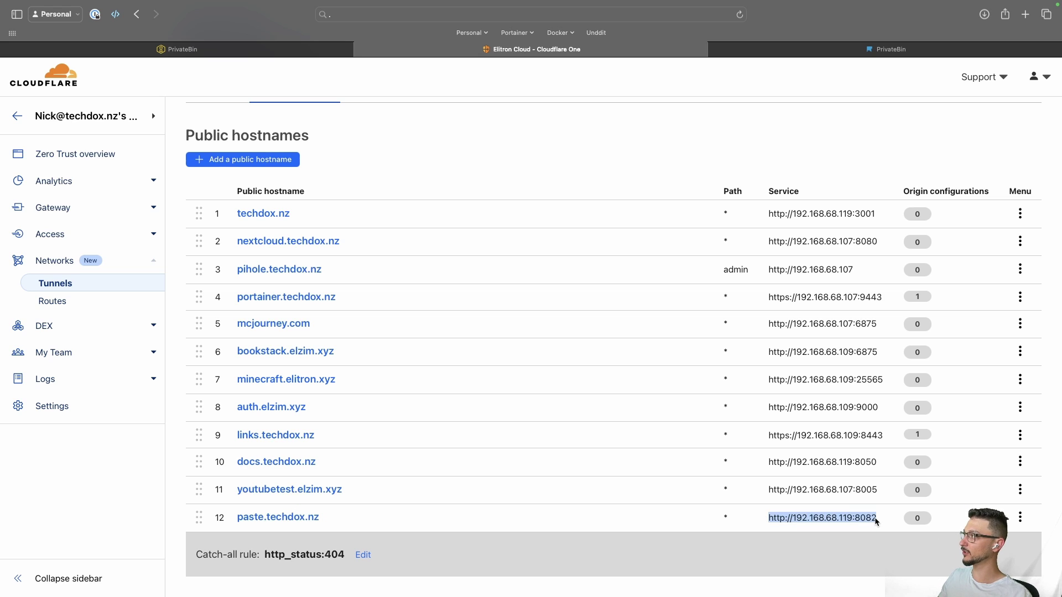
key("super+equal")
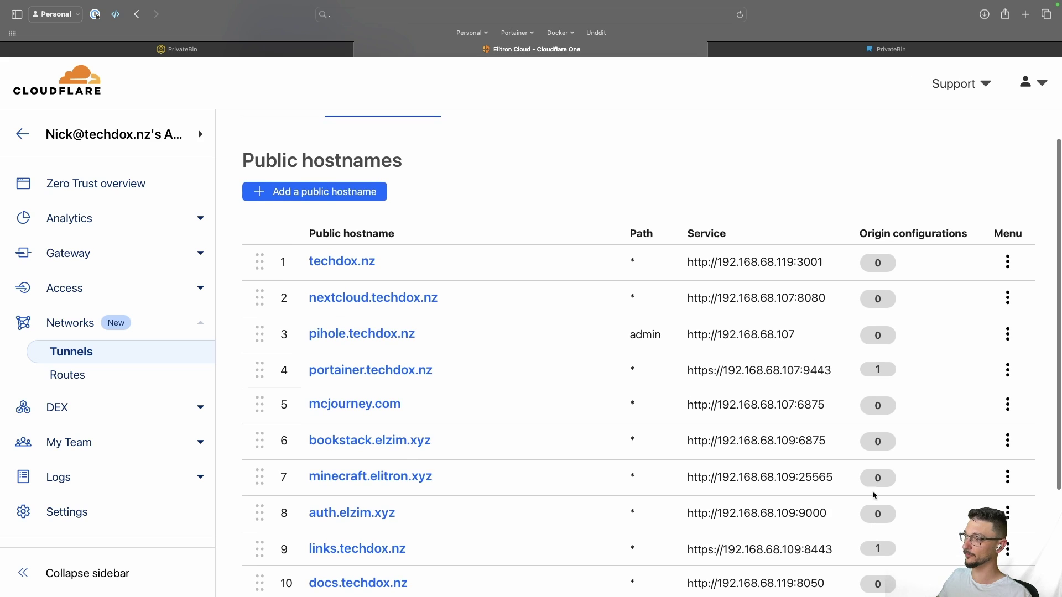
scroll(741, 494, "down", 3)
left_click(727, 494)
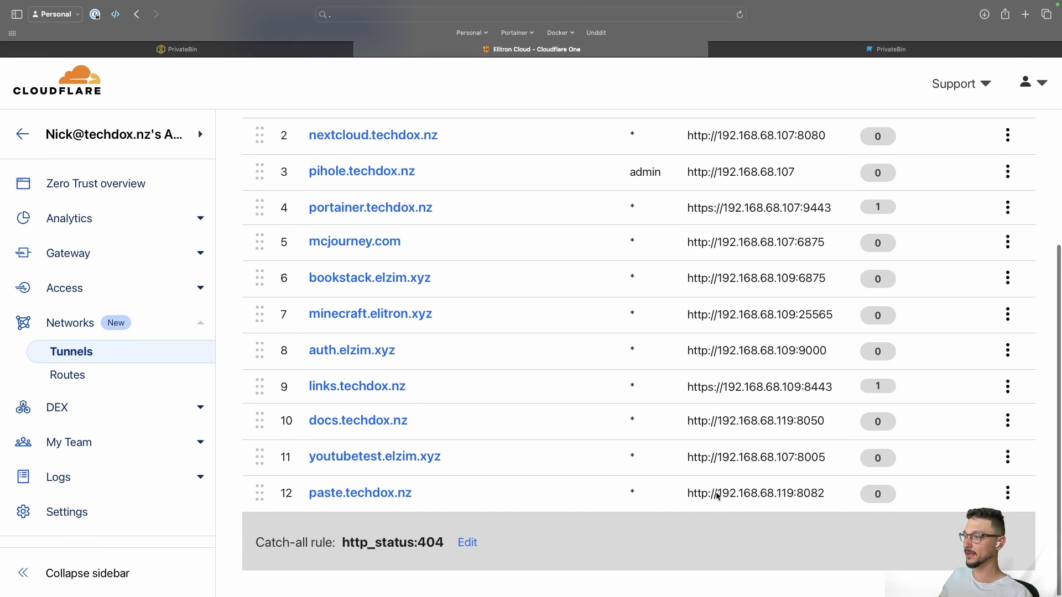
left_click_drag(717, 494, 826, 496)
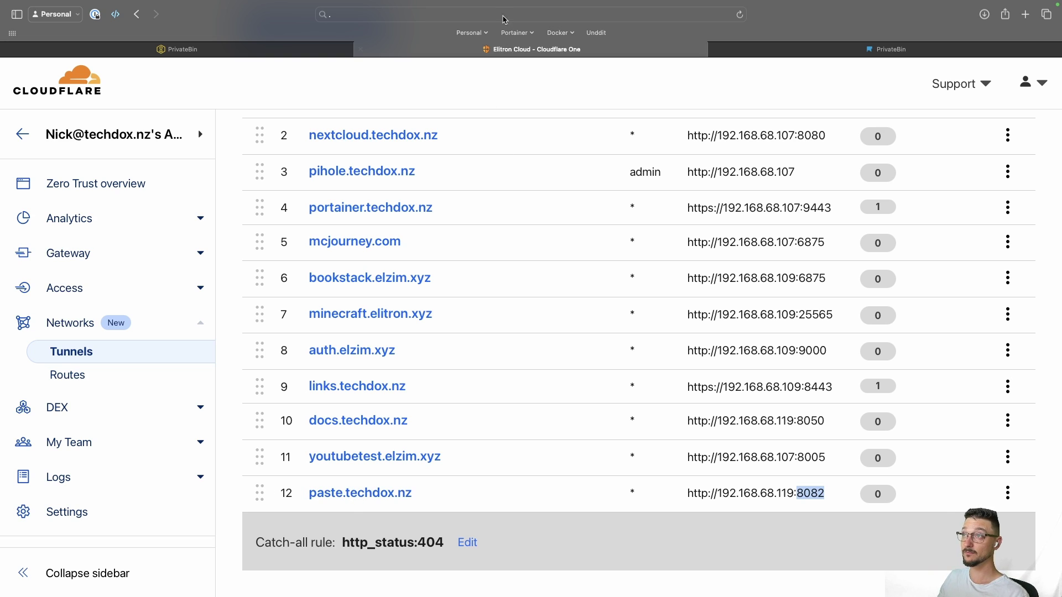
left_click(456, 17)
Step: Load paste.techdox.nz and return the page zoom to normal size
type("paste.techdox.nz")
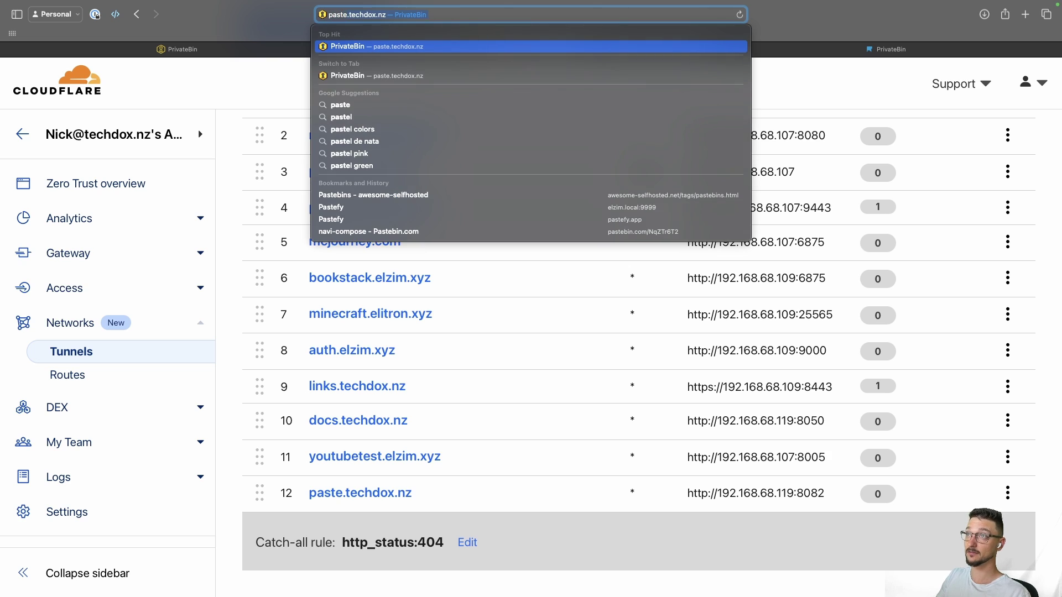
key("Return")
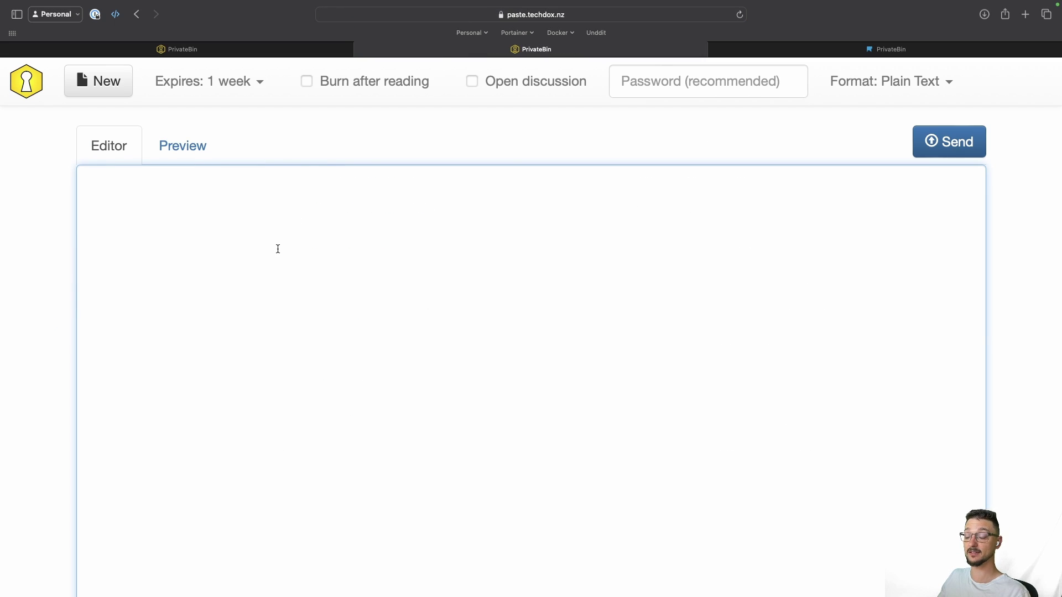
key("super+minus")
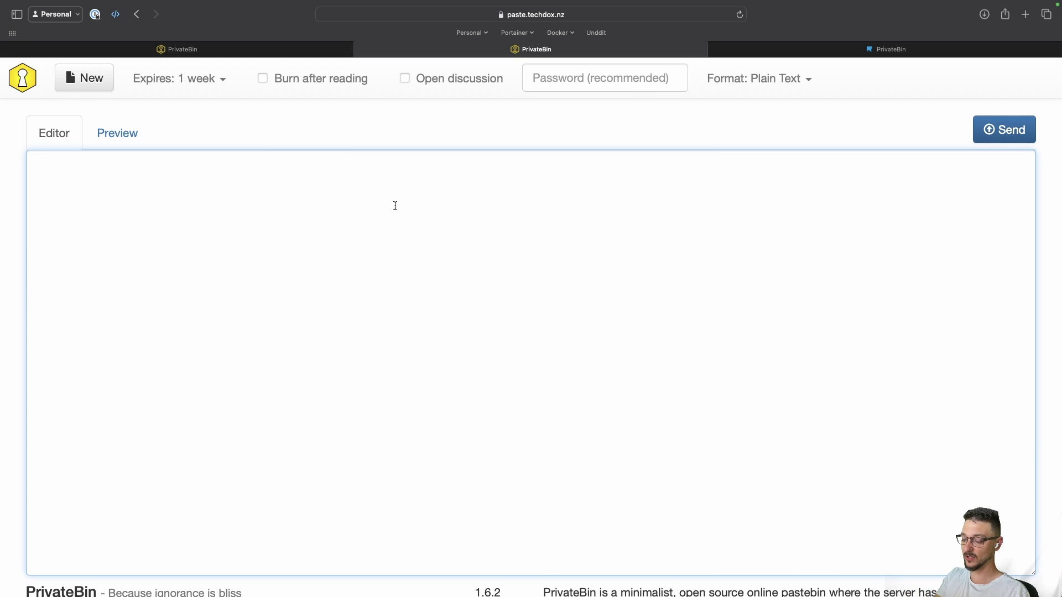
Step: Create a paste containing test123 and open its generated link
type("test123")
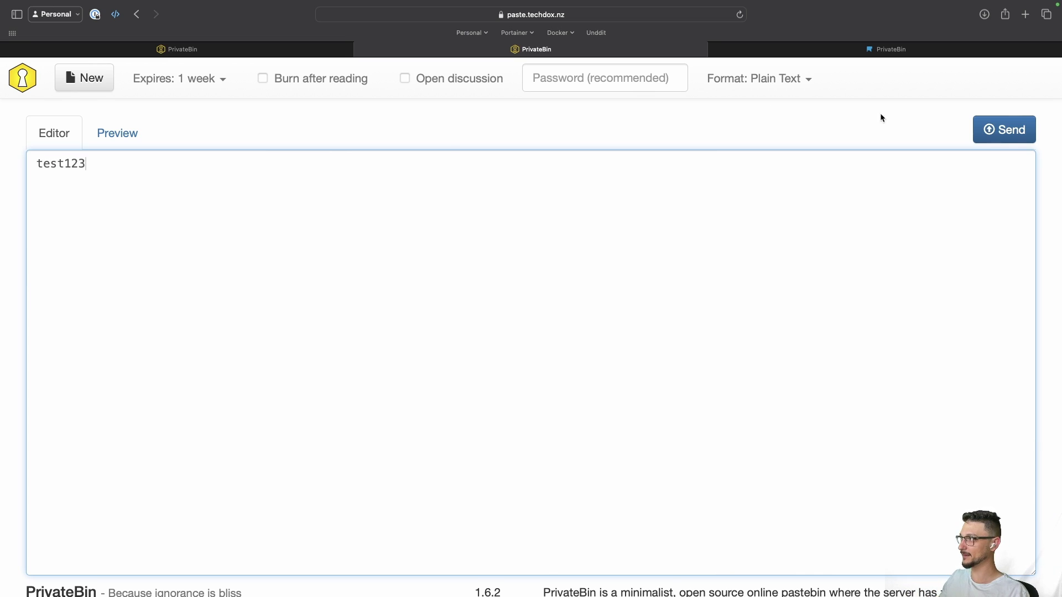
left_click(1004, 129)
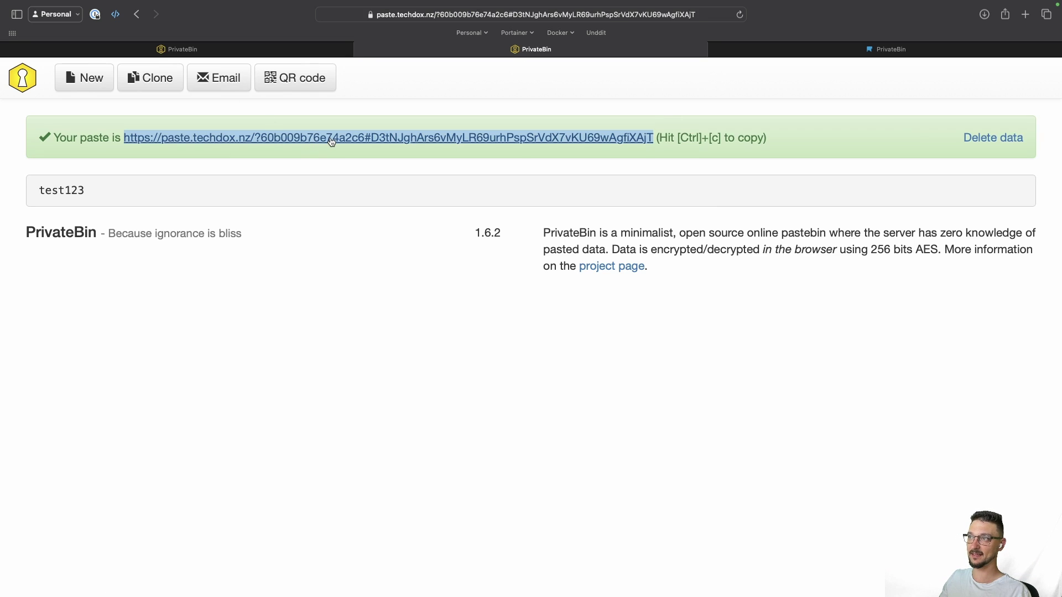
left_click(332, 142)
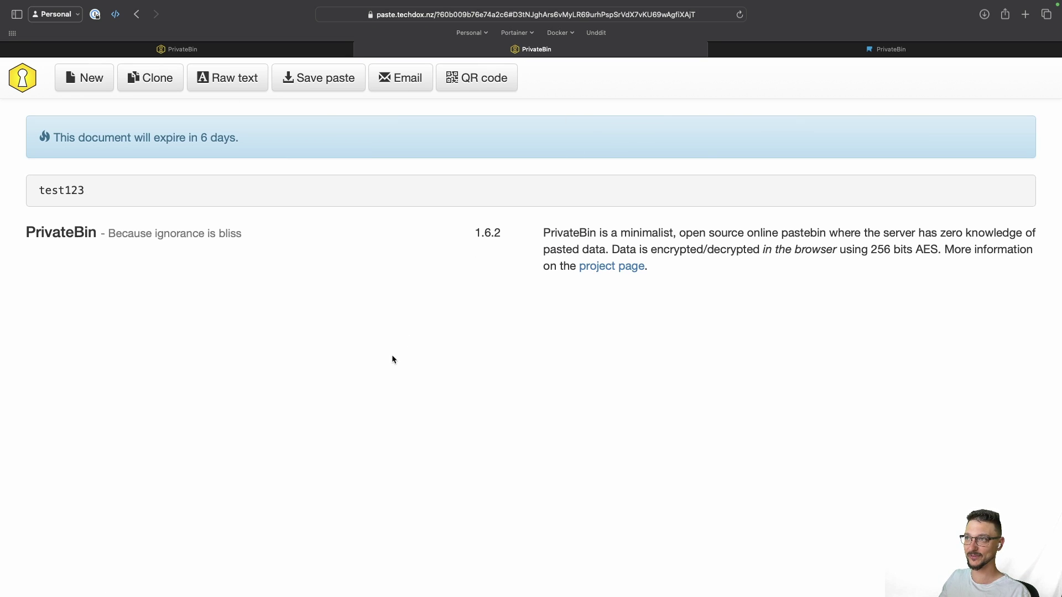
key("ctrl+Right")
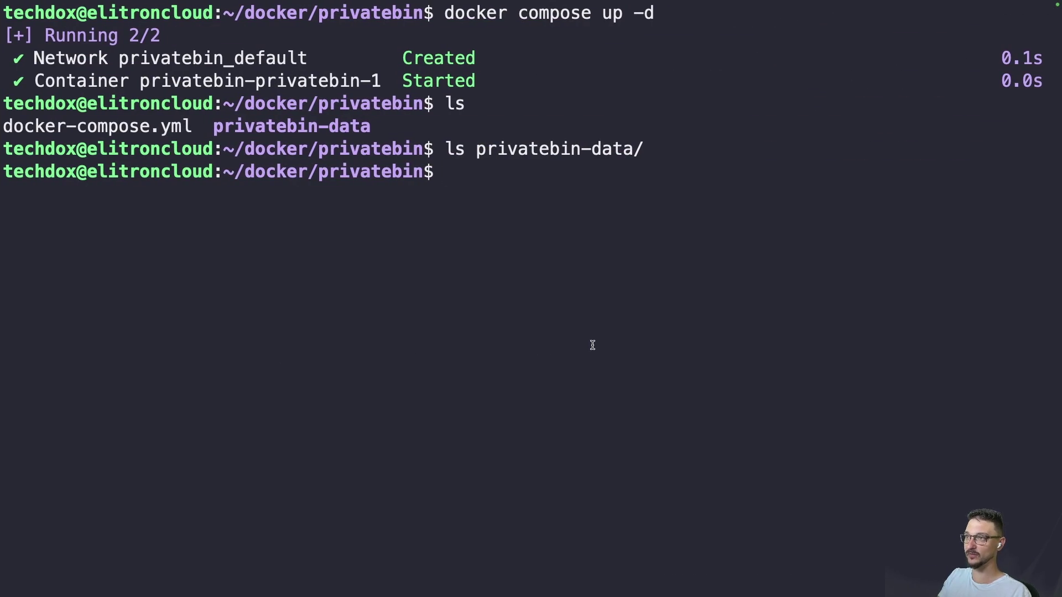
Step: List privatebin-data/, showing 60, purge_limiter.php, salt.php and traffic_limiter.php, and highlight the output
type("ls pr")
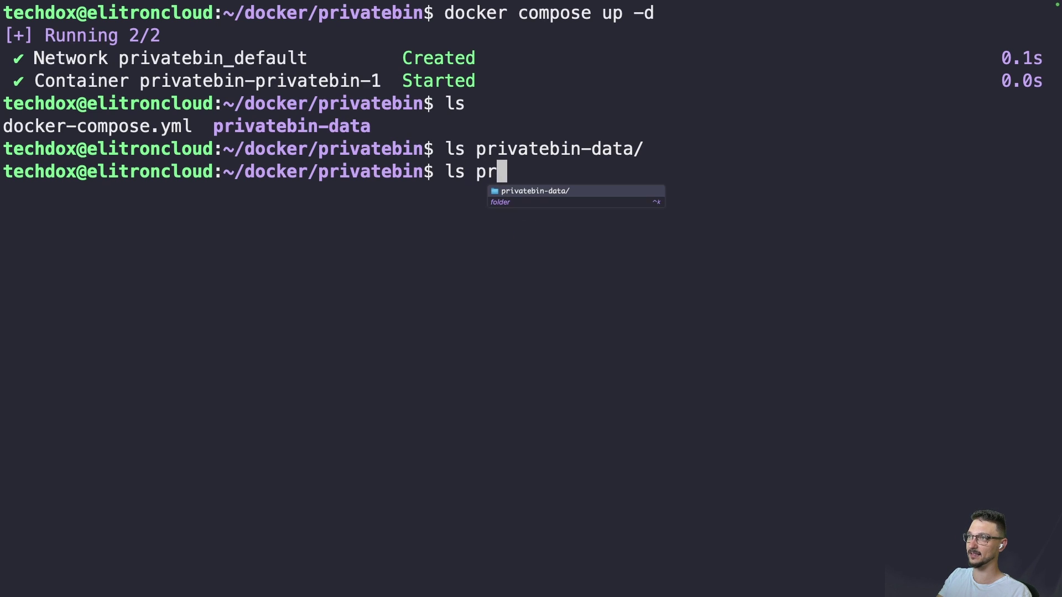
key("Tab")
key("Return")
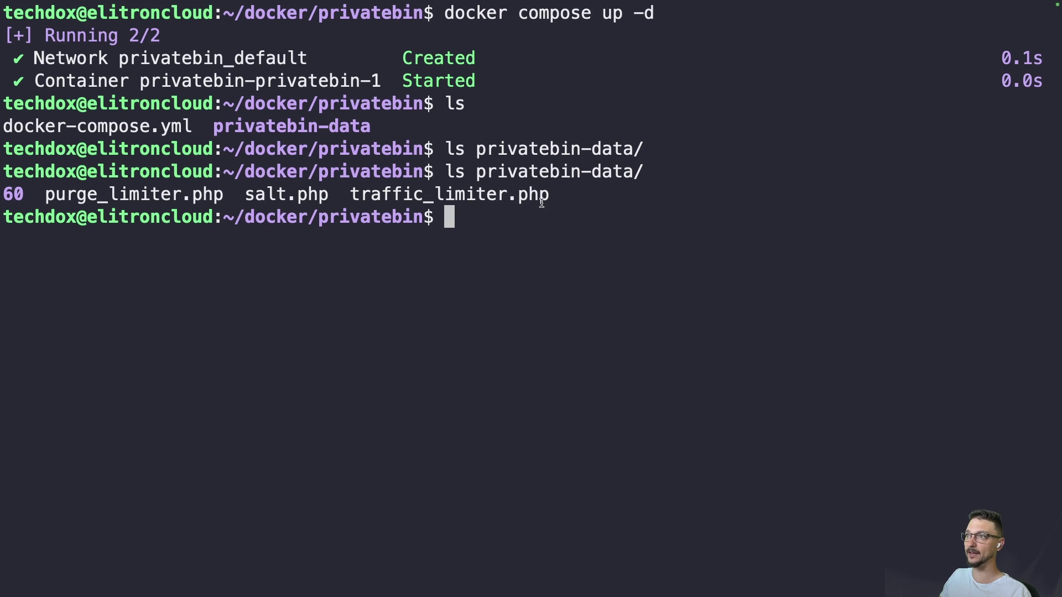
left_click_drag(556, 194, 2, 195)
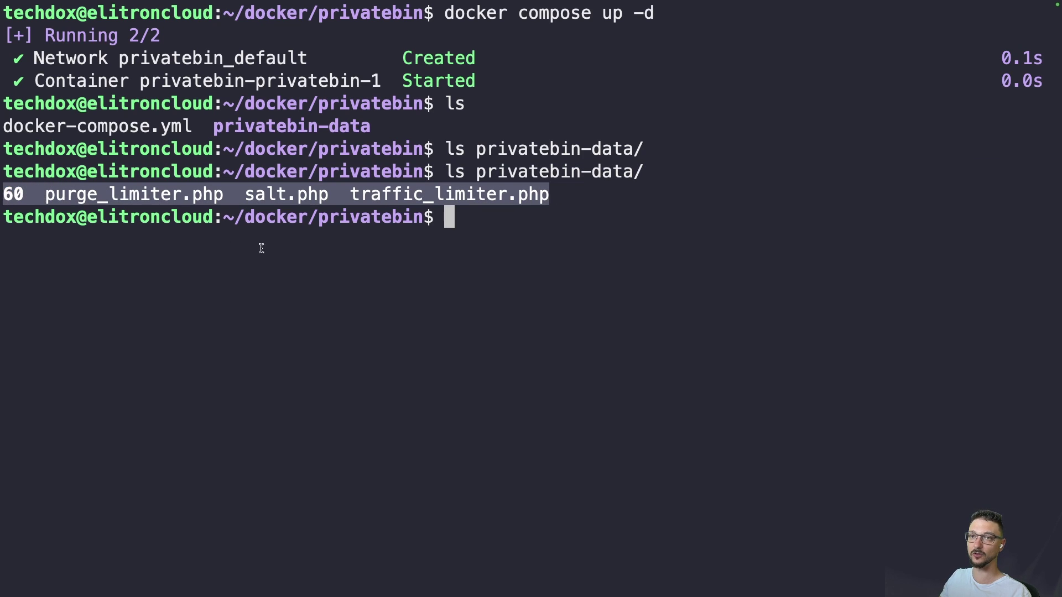
left_click(261, 248)
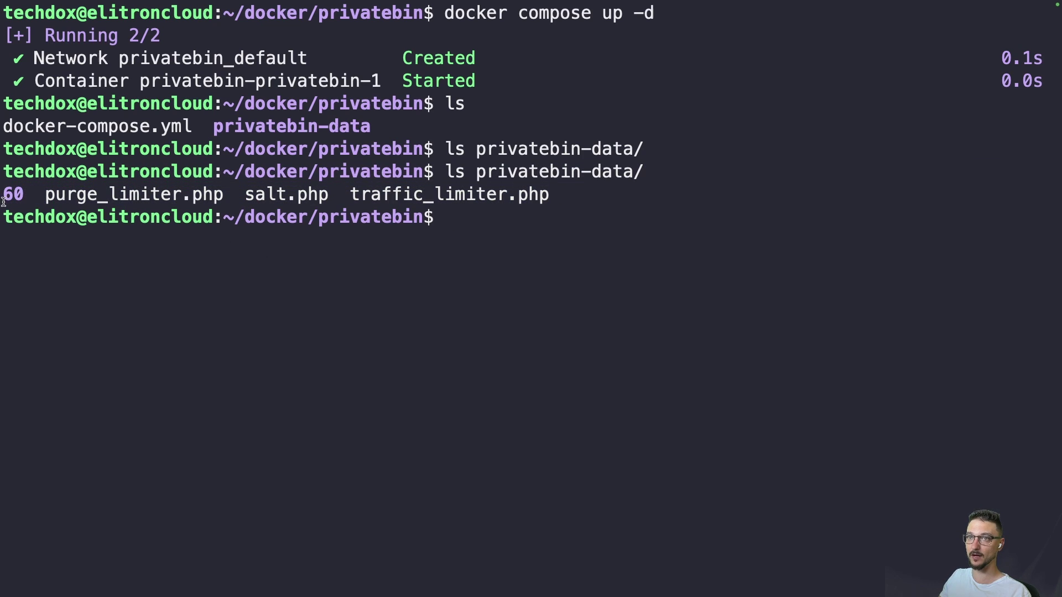
left_click(332, 295)
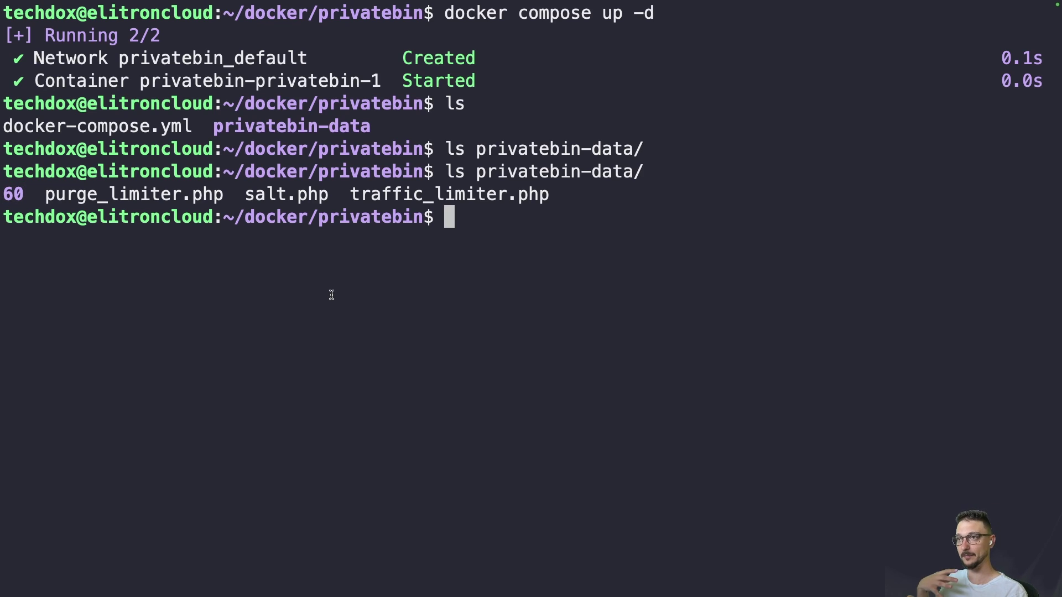